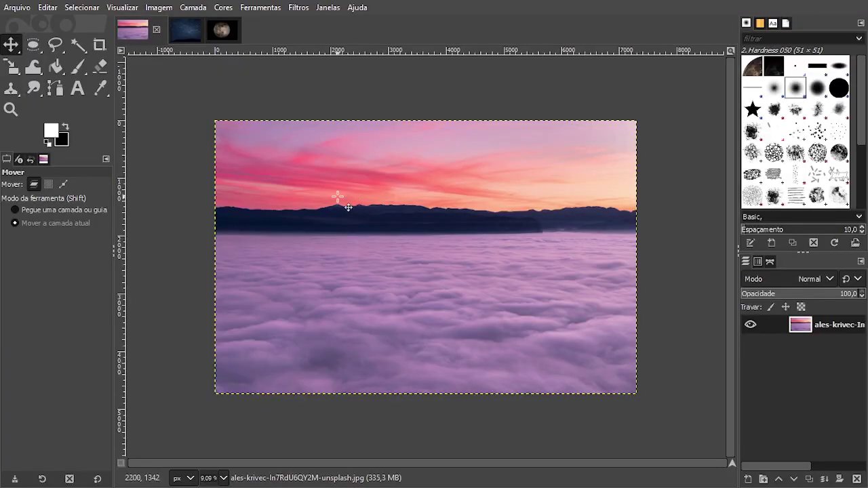
- View the three open source photos in turn: the sunset over clouds, the starry sky and the moon
click(181, 31)
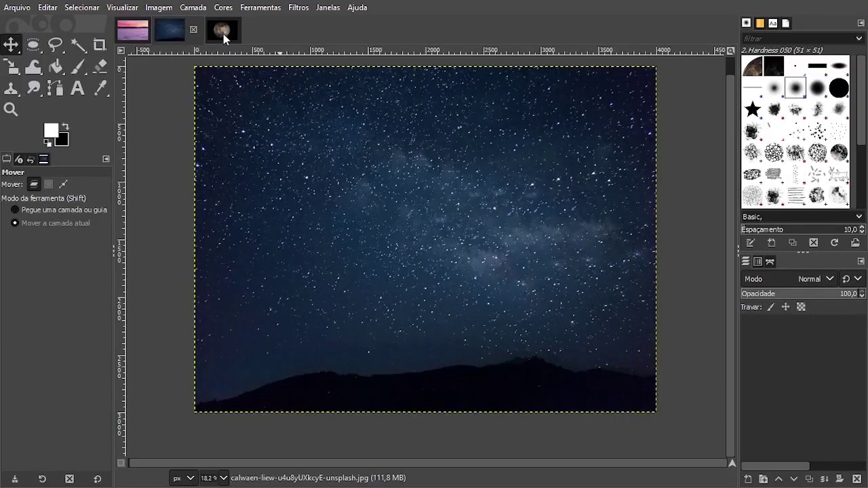
click(222, 32)
click(125, 36)
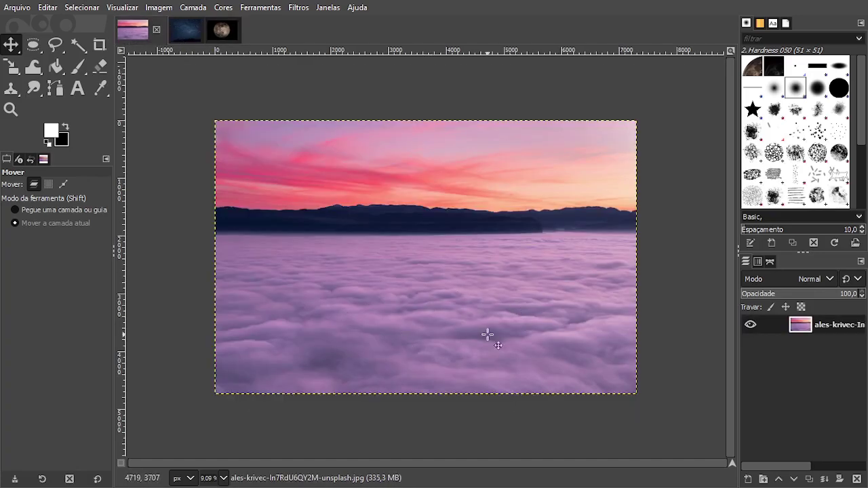
click(178, 33)
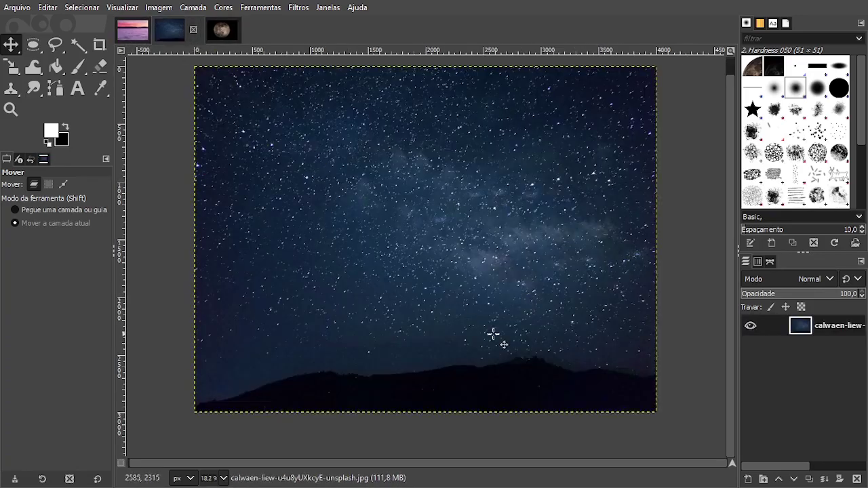
click(217, 34)
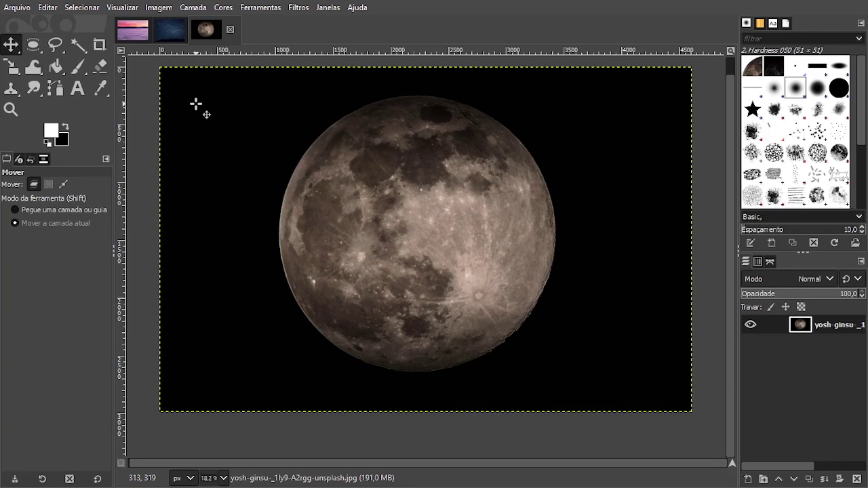
- Create a new 1920 × 1080 px image and delete its background layer to leave the canvas empty
key(ctrl+n)
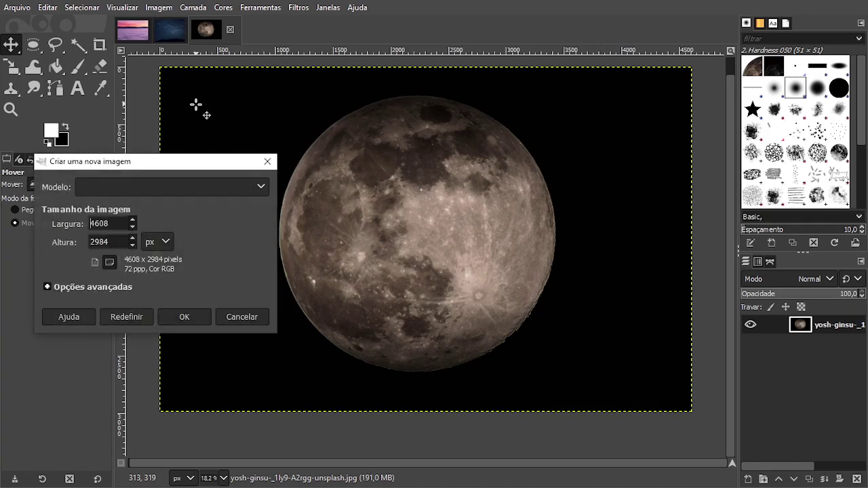
drag(127, 167, 312, 124)
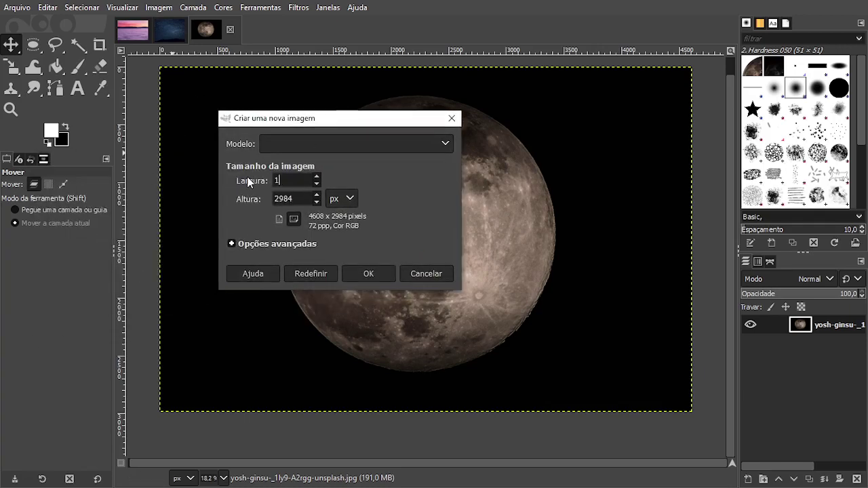
key(Tab)
text(1)
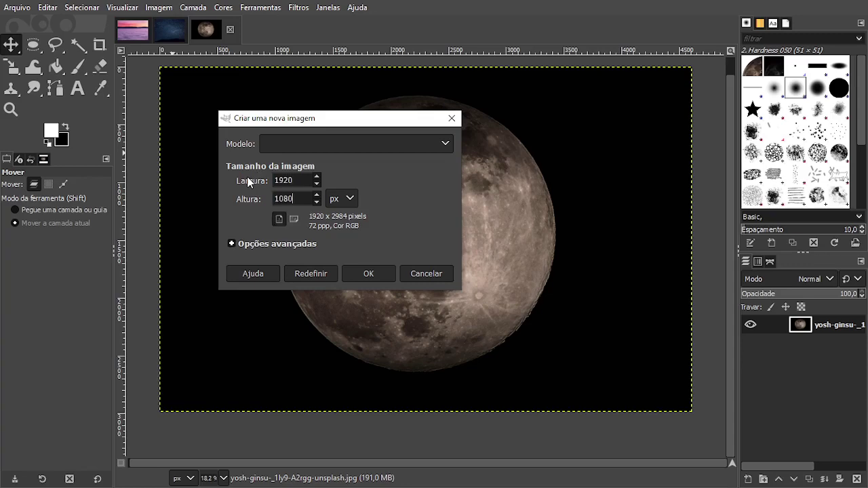
key(Return)
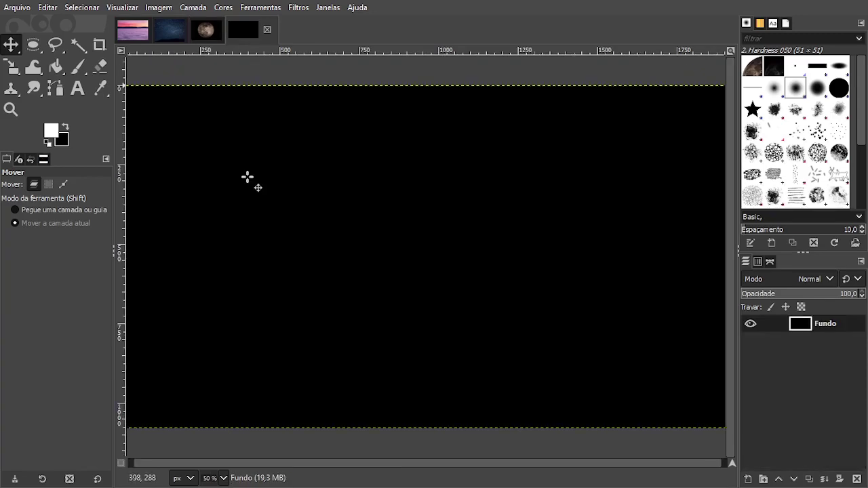
ctrl+scroll(517, 241, down, 1)
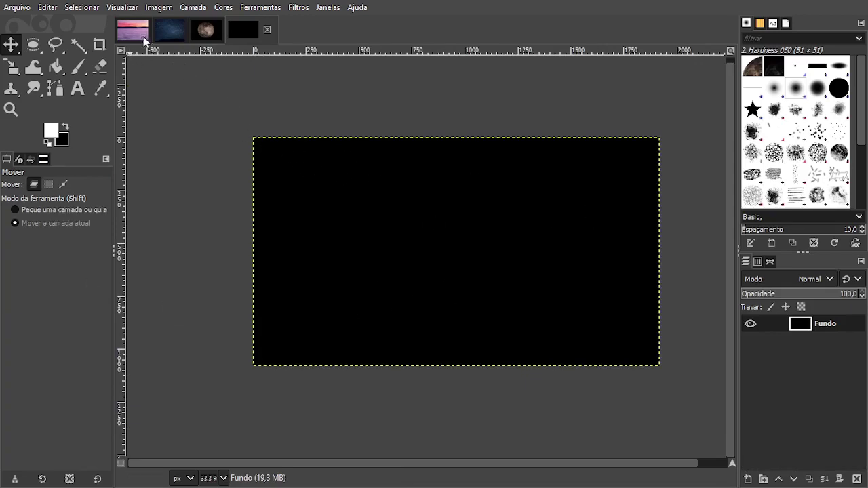
click(857, 479)
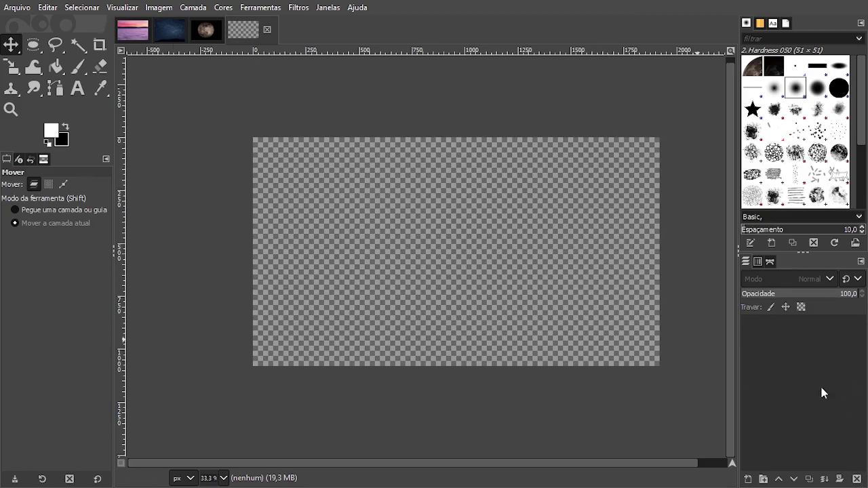
- Copy the sunset cloud photo's layer into the new image and scale it proportionally to about 3067 × 1989 px
click(140, 33)
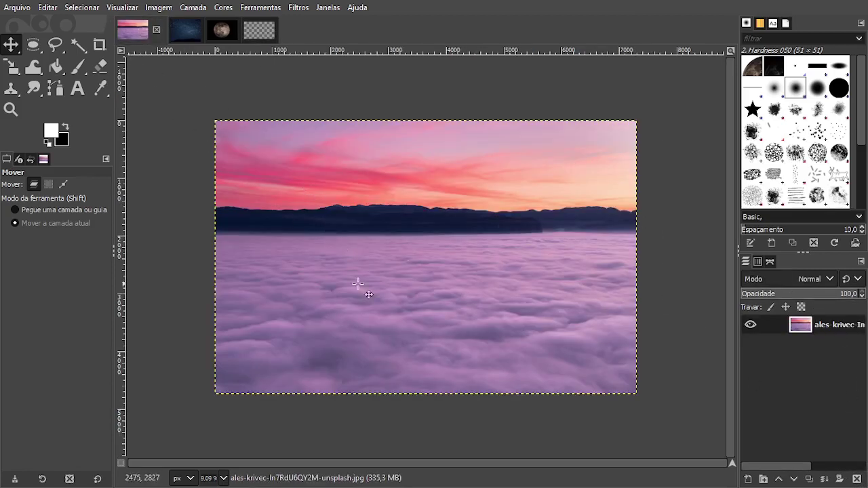
drag(810, 326, 452, 260)
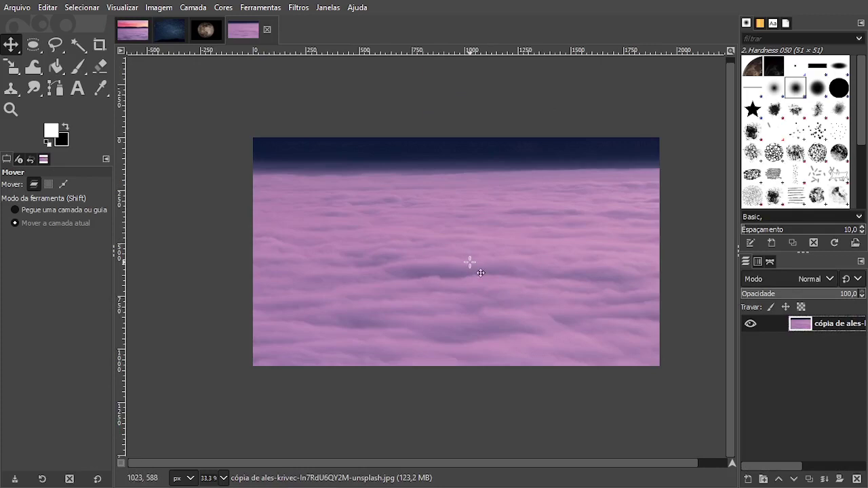
key(shift+s)
click(470, 263)
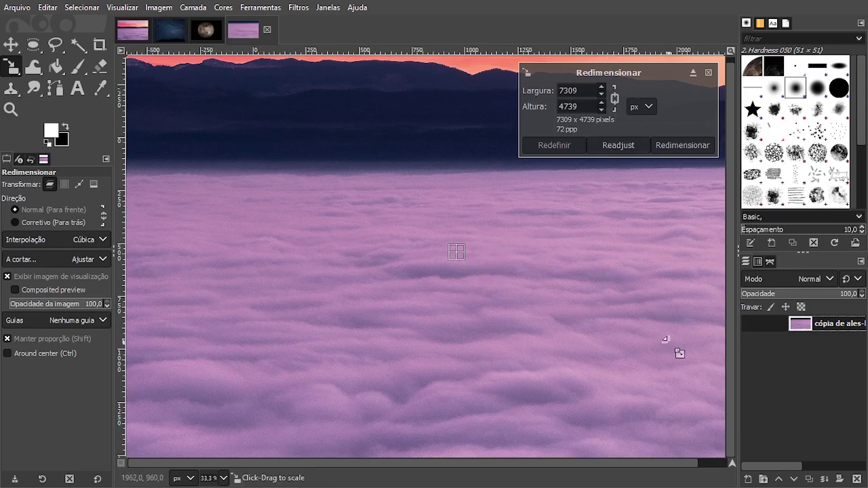
drag(669, 345, 231, 93)
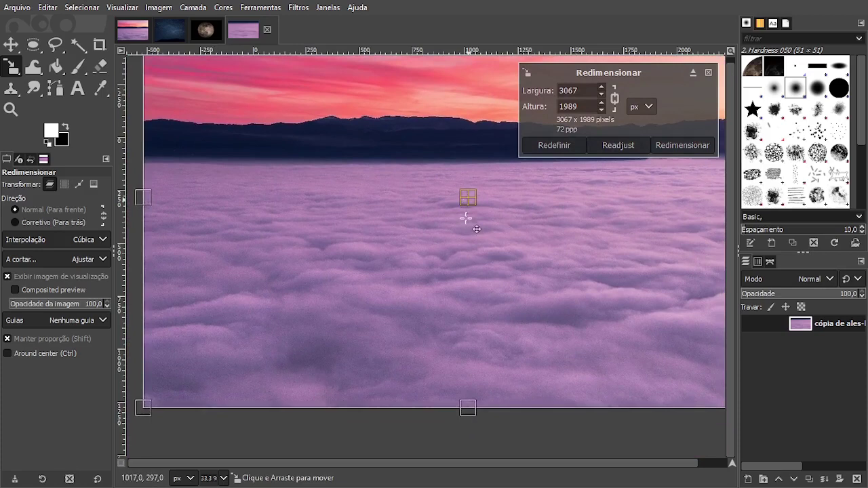
drag(466, 218, 467, 280)
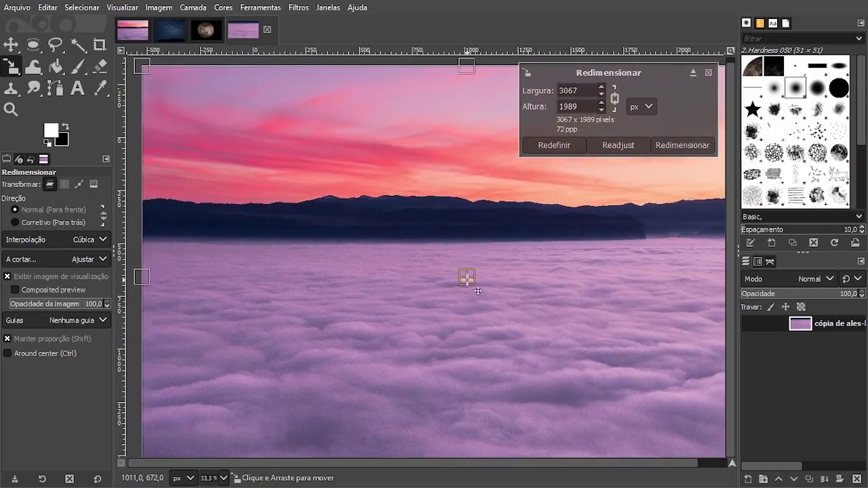
click(675, 145)
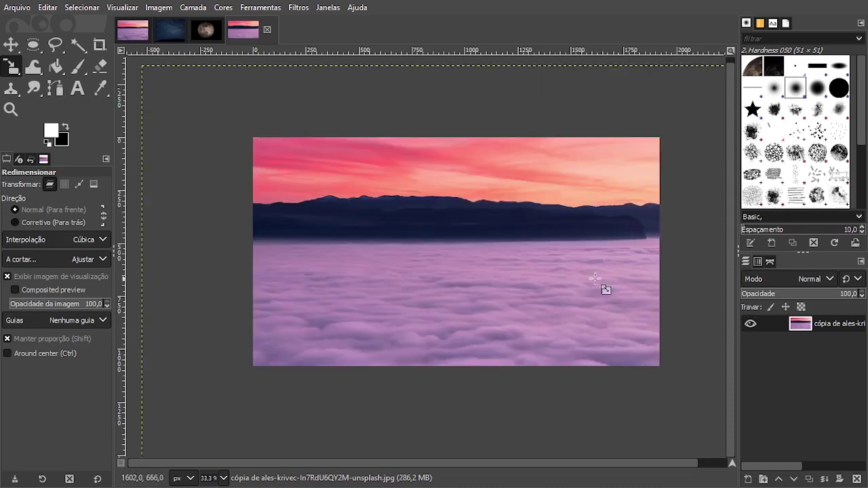
- Scale the cloud layer down to about 2459 × 1594 px and reposition it to cover the whole canvas
click(11, 45)
drag(576, 241, 538, 237)
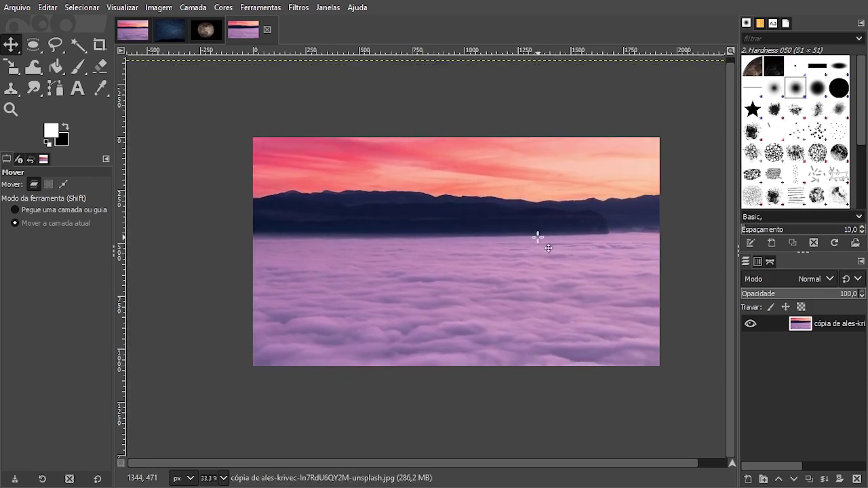
key(shift+s)
drag(297, 160, 413, 256)
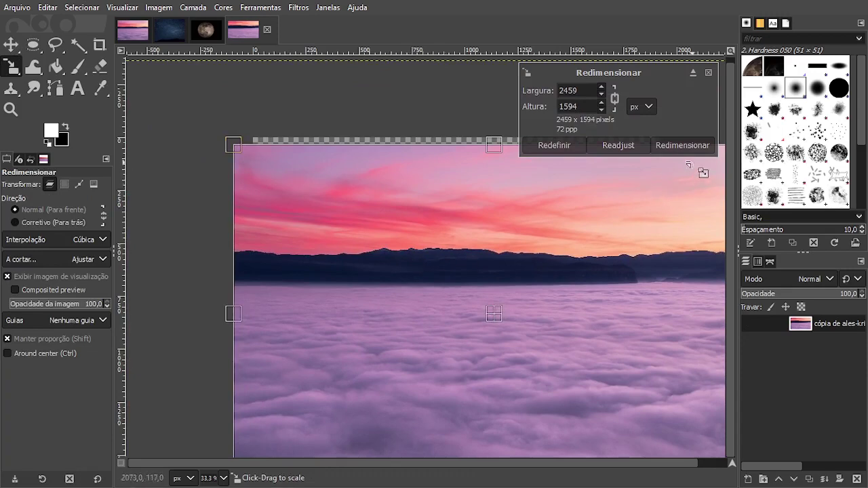
key(Return)
click(13, 44)
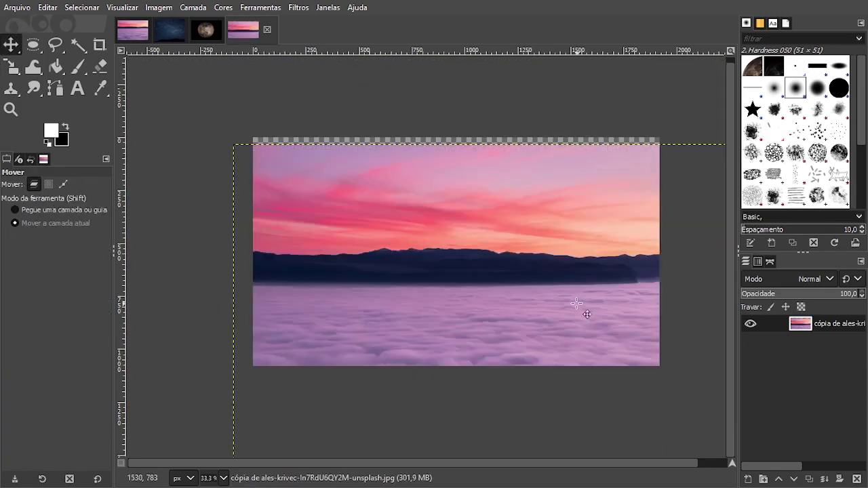
drag(584, 310, 543, 291)
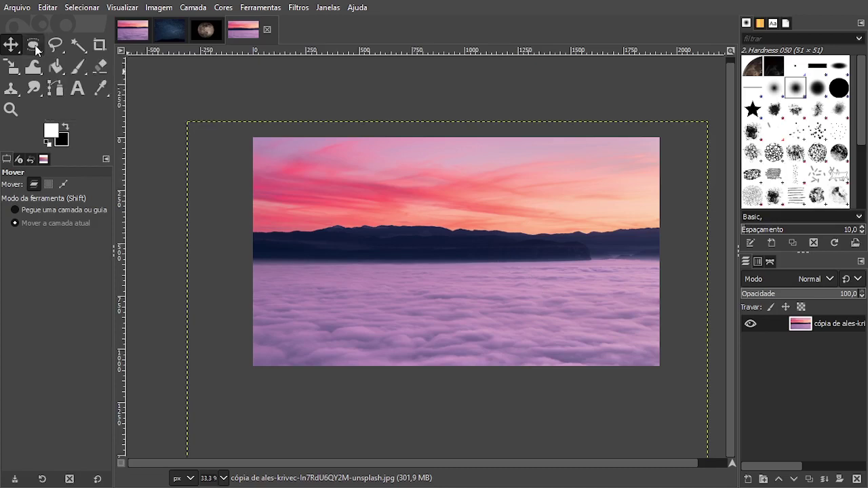
- Delete the sky and mountains above the clouds using a rectangular selection of about 2262 × 849 px, and clear the selection
drag(35, 46, 64, 50)
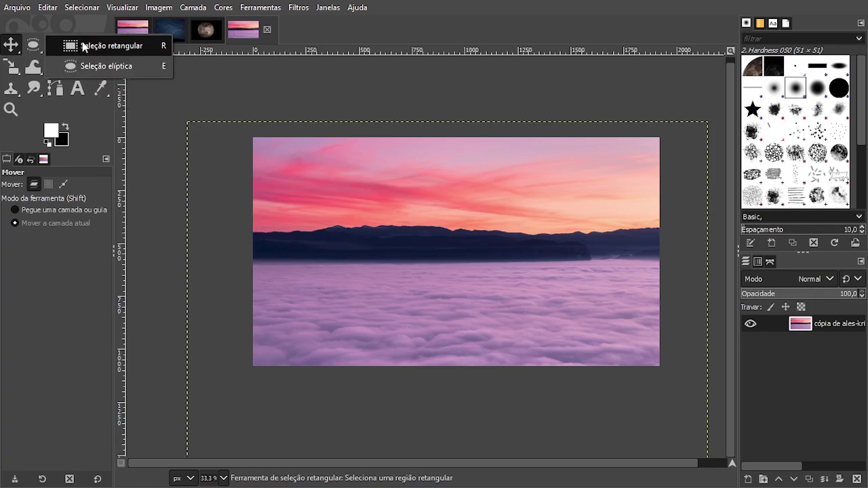
click(86, 47)
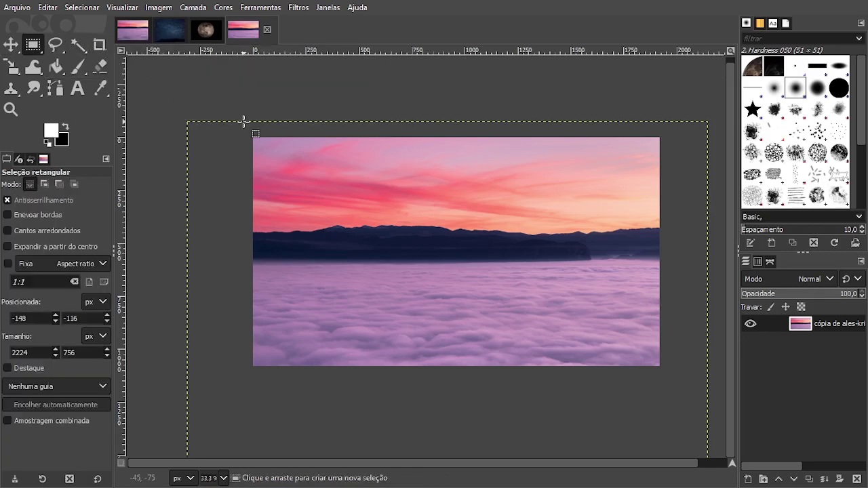
right_click(833, 325)
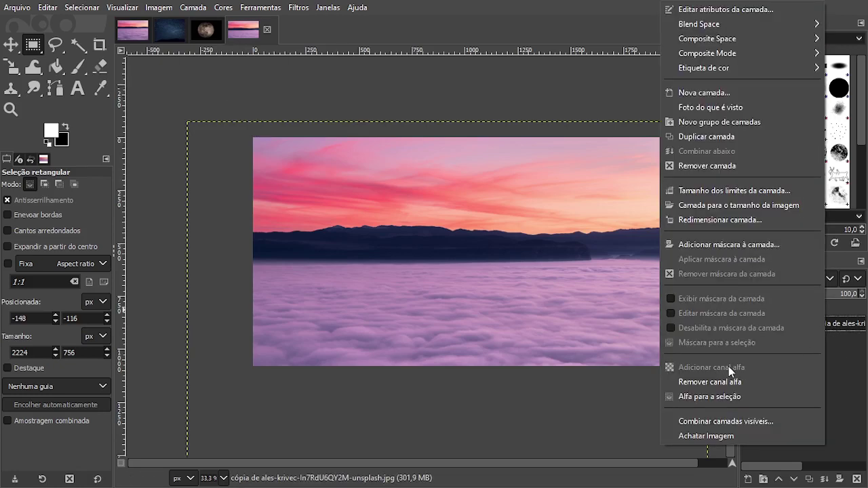
click(854, 328)
drag(211, 84, 689, 263)
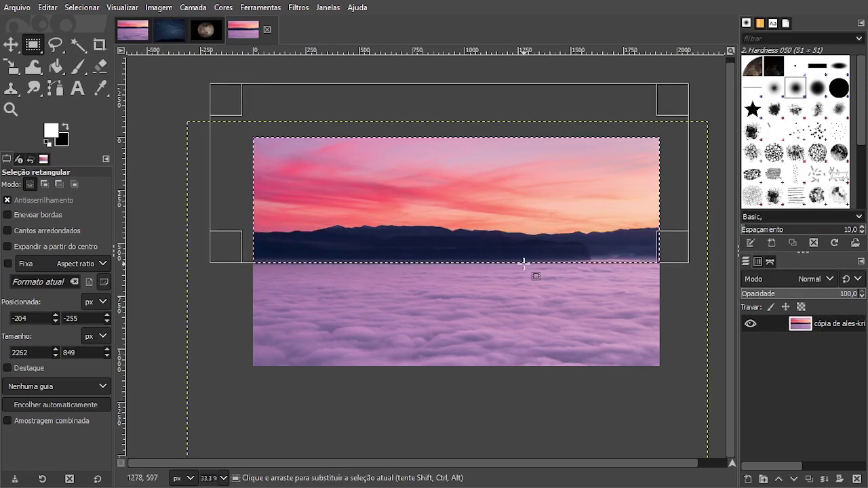
key(Delete)
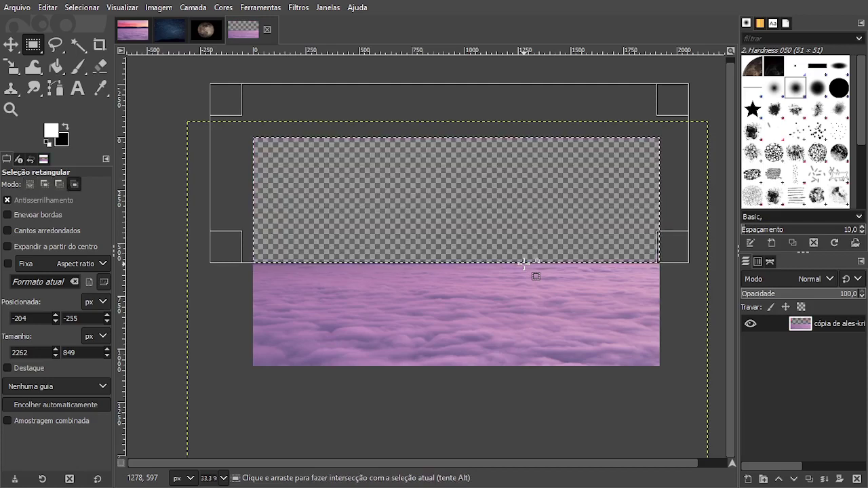
key(ctrl+shift+a)
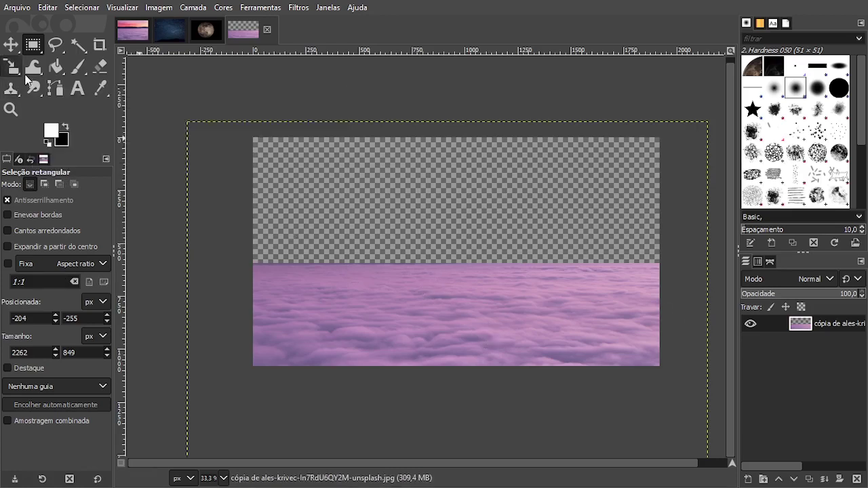
- Soften the upper edge of the clouds with the Eraser, using the 2. Hardness 050 brush at size 631, hardness 17 and force 50
click(96, 69)
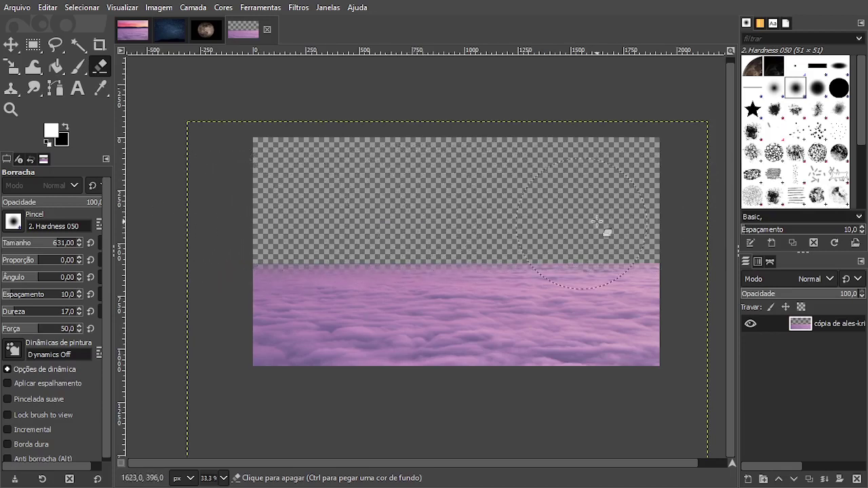
click(333, 214)
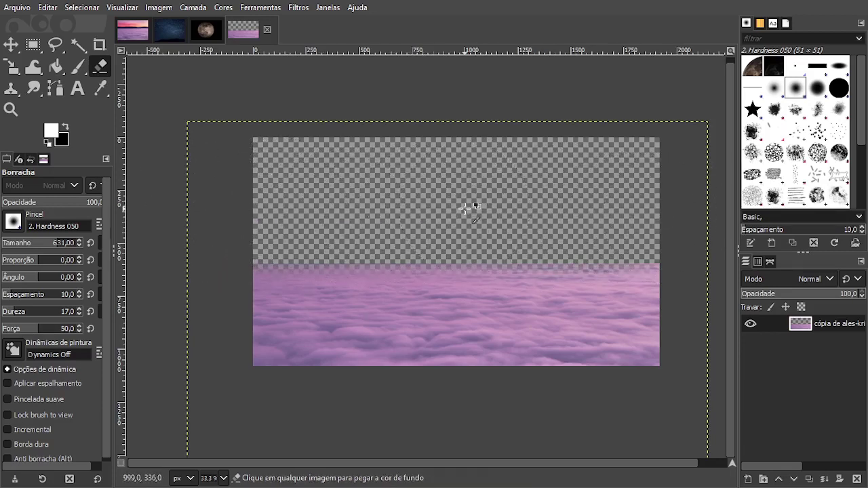
ctrl+scroll(368, 274, up, 3)
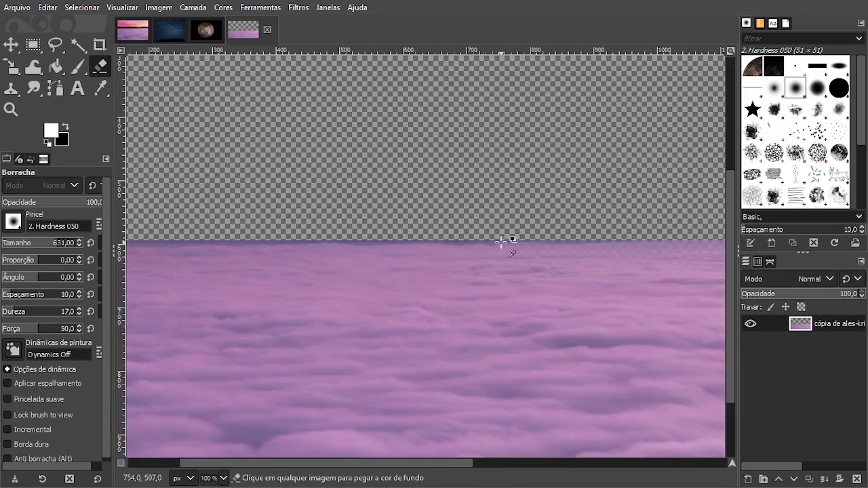
ctrl+scroll(502, 242, down, 4)
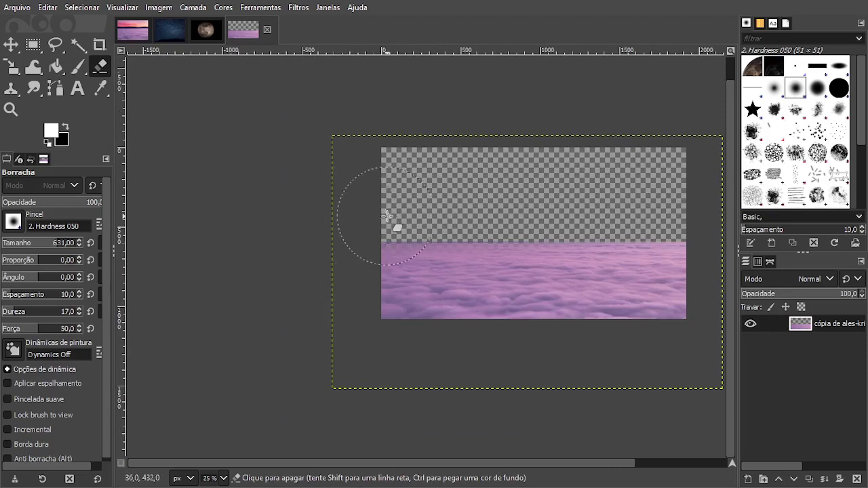
click(11, 45)
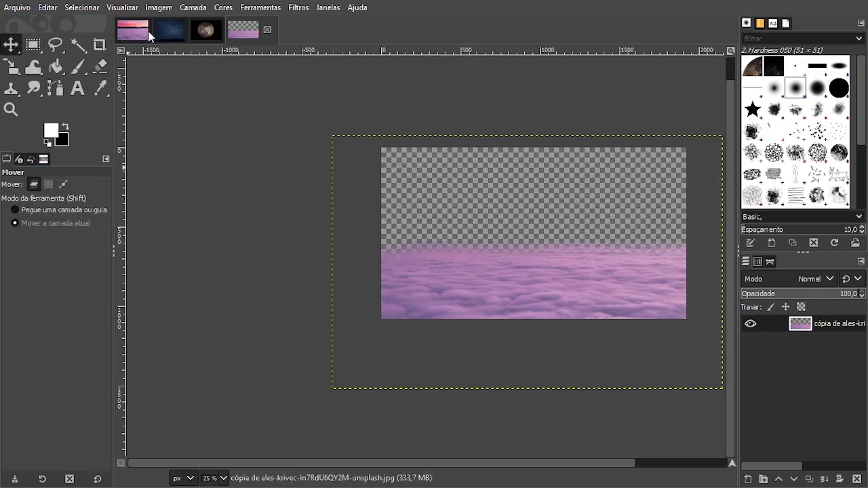
- Copy the starry sky photo and paste it into the cloud composition as a new layer
click(154, 24)
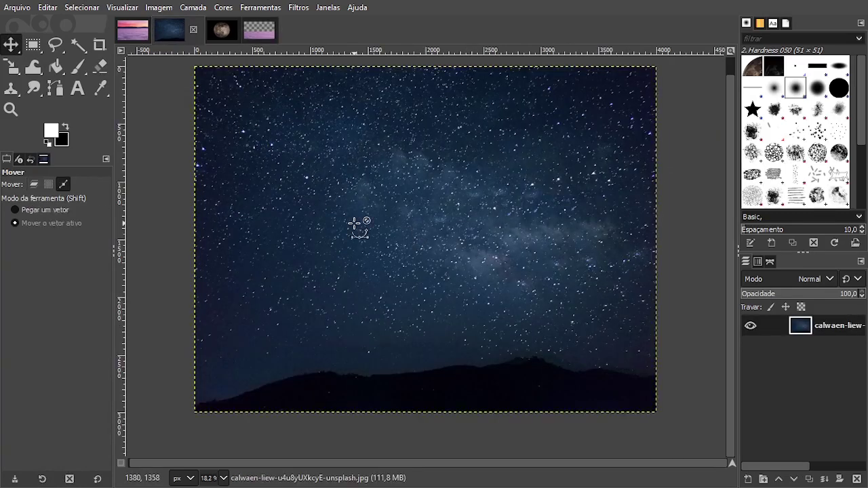
key(ctrl+c)
click(260, 37)
key(ctrl+v)
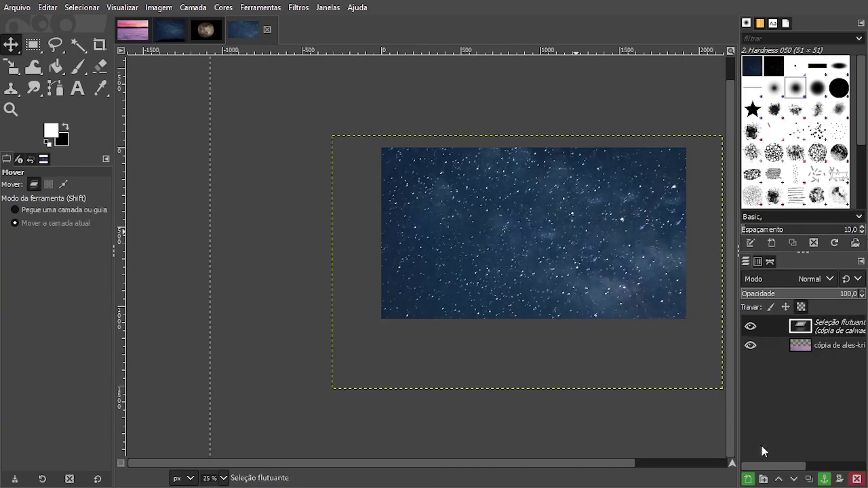
click(748, 480)
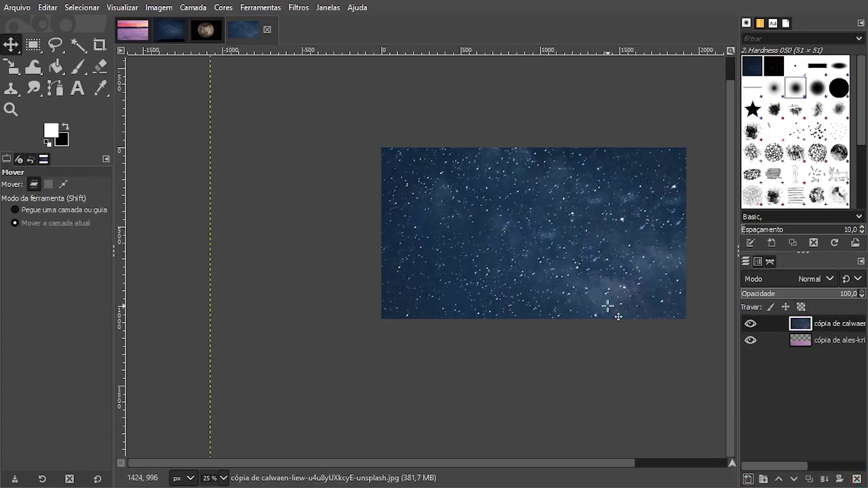
- Scale the starry sky layer down to about 2087 × 1565 px, covering the canvas, and place it beneath the cloud layer
drag(607, 306, 481, 291)
key(shift+s)
click(604, 323)
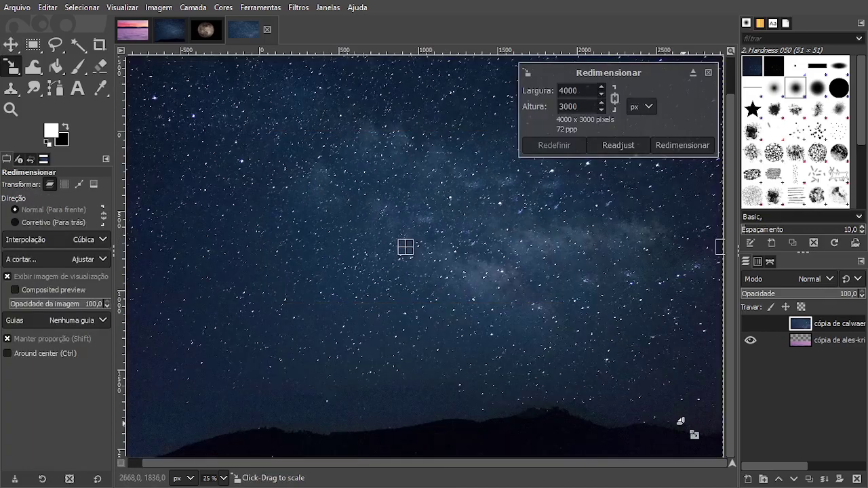
drag(682, 421, 368, 198)
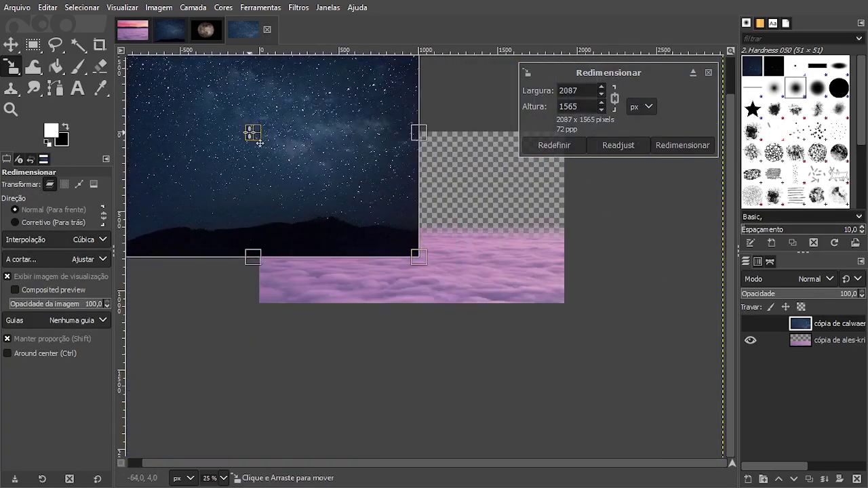
drag(252, 133, 428, 241)
click(701, 147)
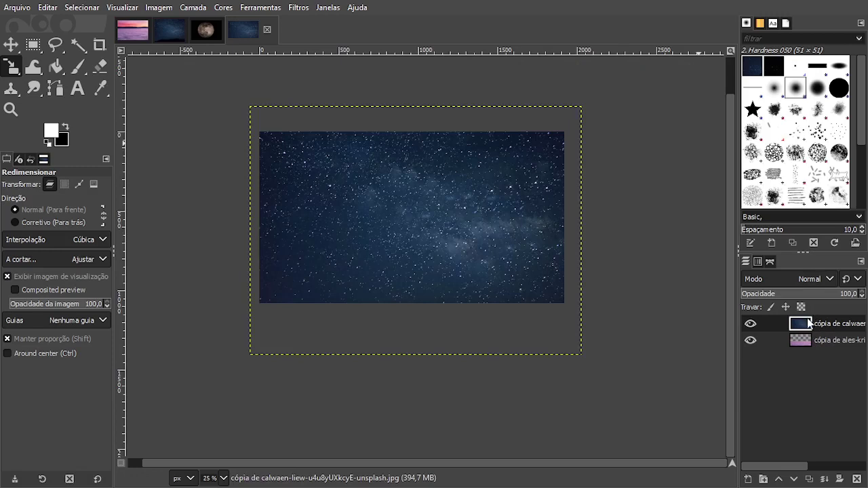
drag(808, 323, 807, 346)
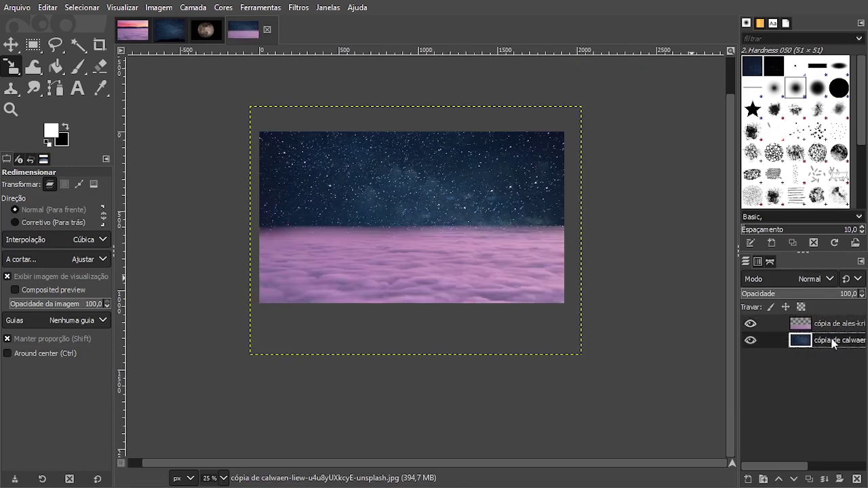
- Blend the clouds' upper edge into the starry sky across the full width, erasing with hardness 35 on the cloud layer
click(808, 321)
scroll(291, 229, up, 2)
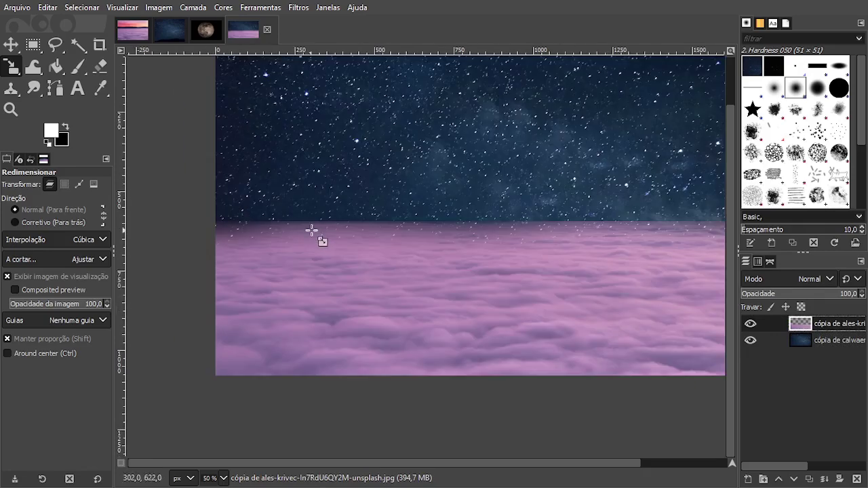
scroll(360, 224, down, 2)
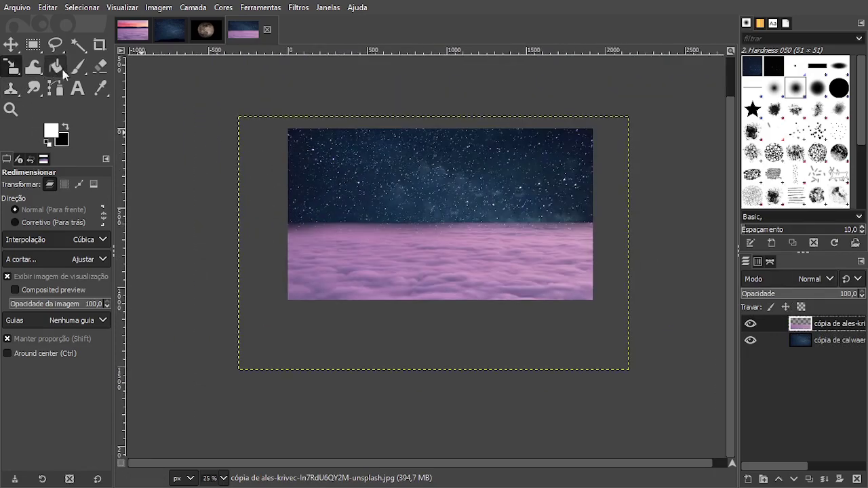
click(94, 65)
drag(49, 247, 56, 245)
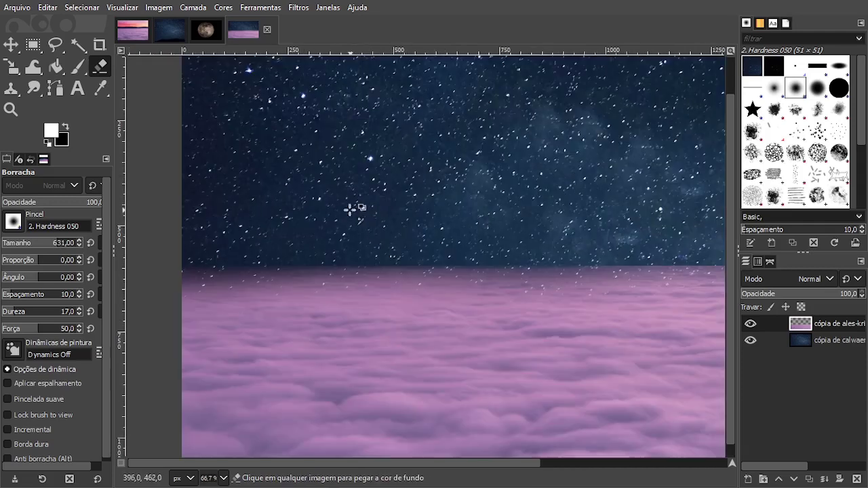
scroll(359, 203, up, 3)
scroll(339, 243, down, 1)
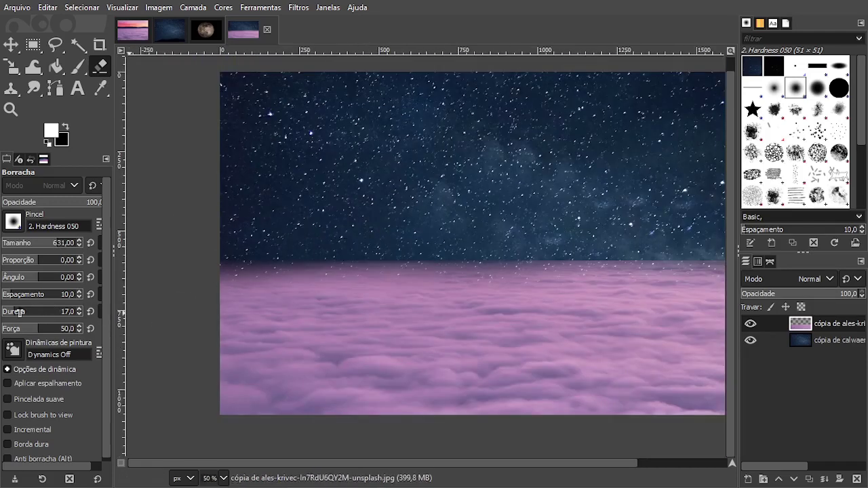
drag(20, 312, 27, 312)
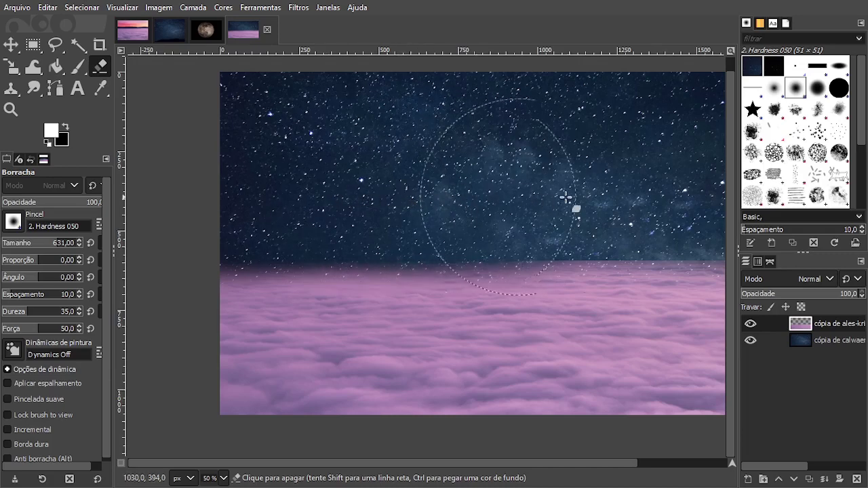
scroll(577, 200, up, 3)
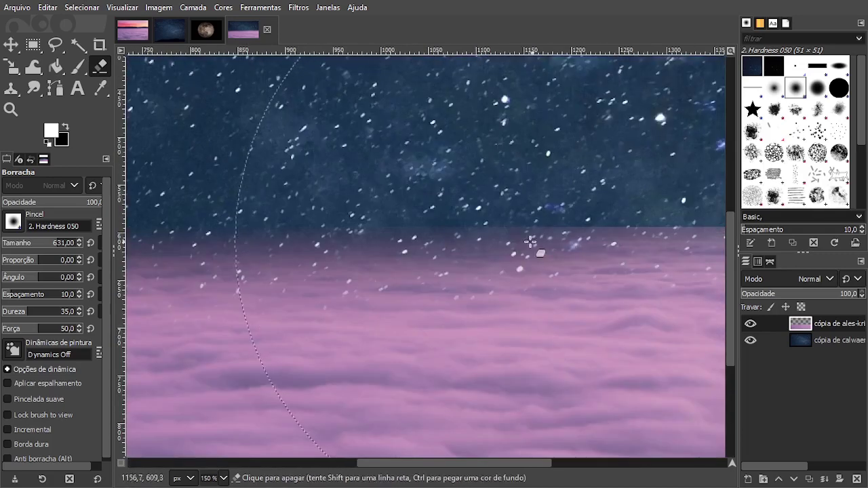
scroll(530, 242, down, 3)
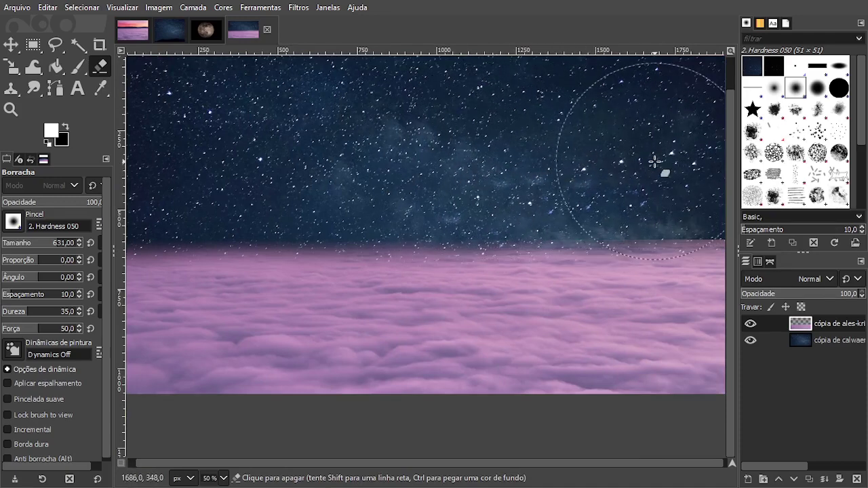
scroll(611, 161, right, 5)
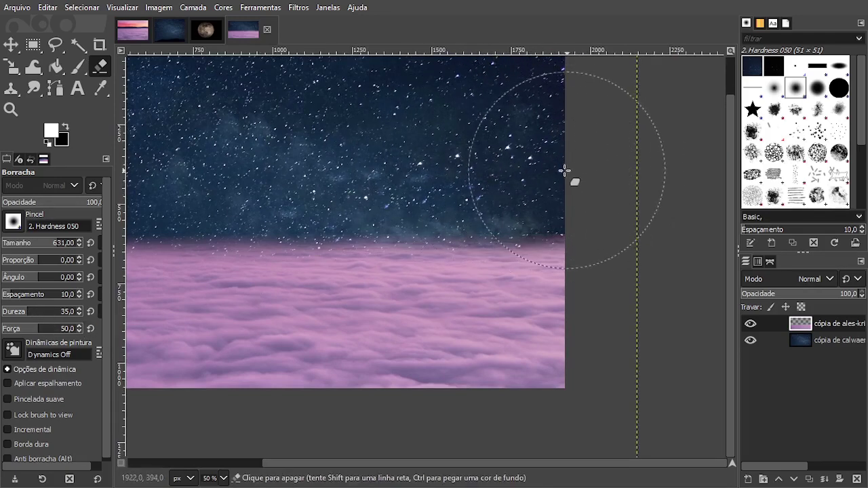
drag(235, 160, 540, 182)
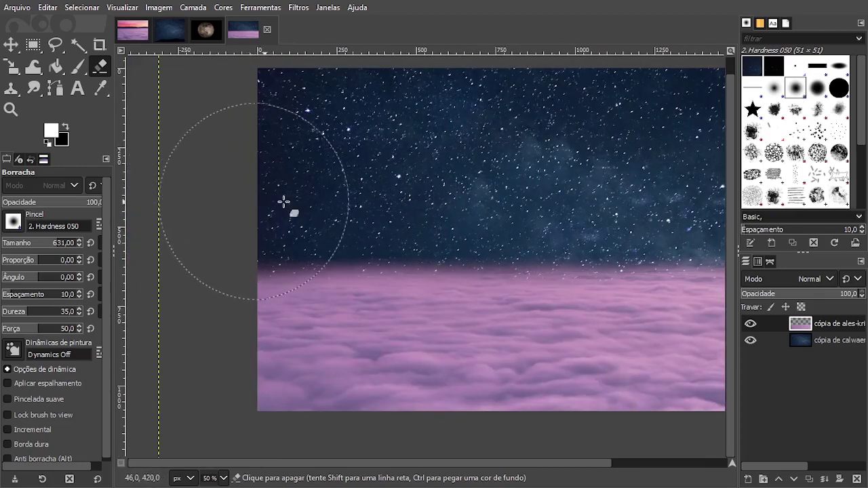
ctrl+scroll(508, 202, down, 1)
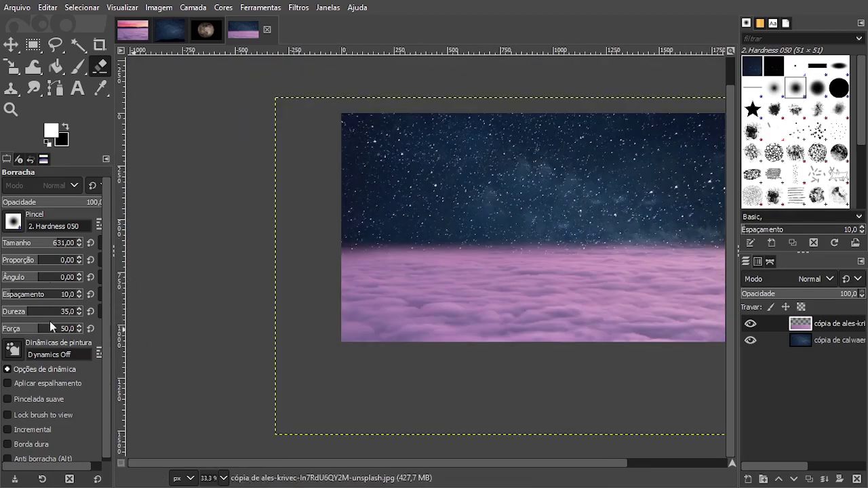
- Rename the cloud layer as nuvens and the starry sky layer as espaço
scroll(627, 238, right, 5)
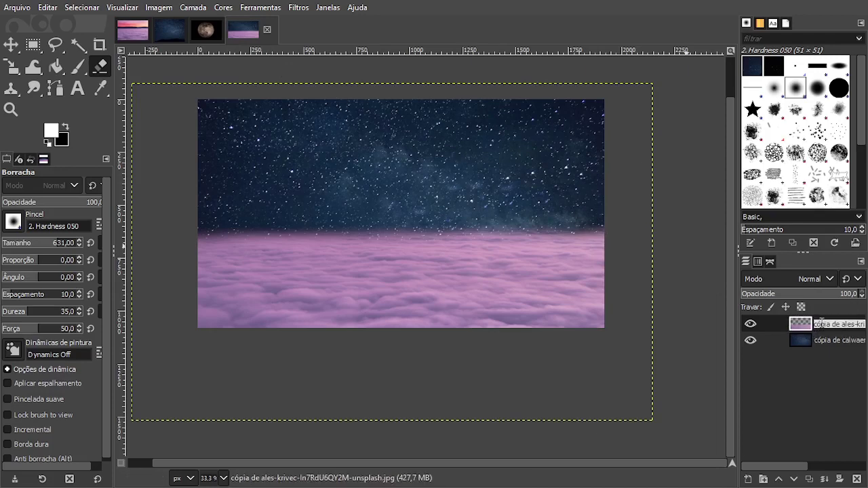
text(nuvens)
key(Return)
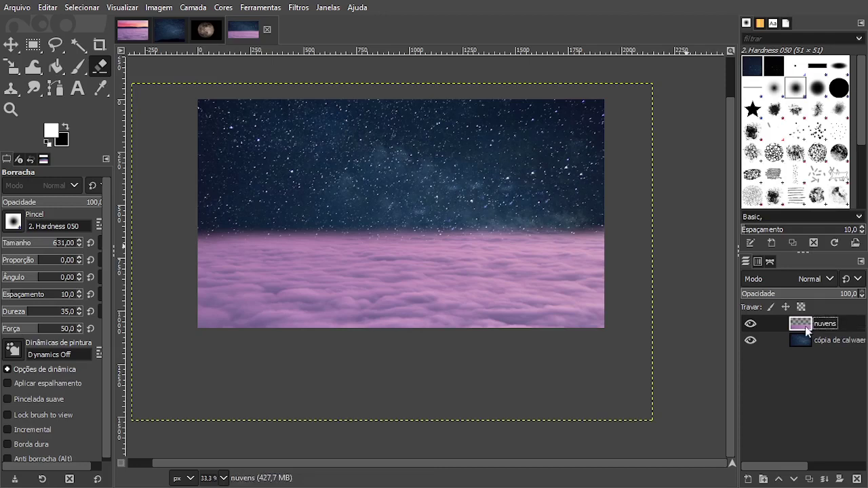
double_click(829, 340)
text(es)
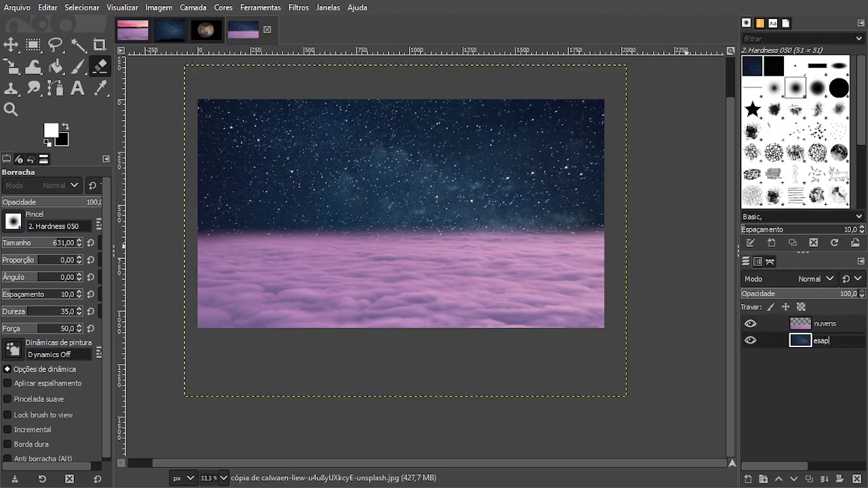
text(paço)
key(Return)
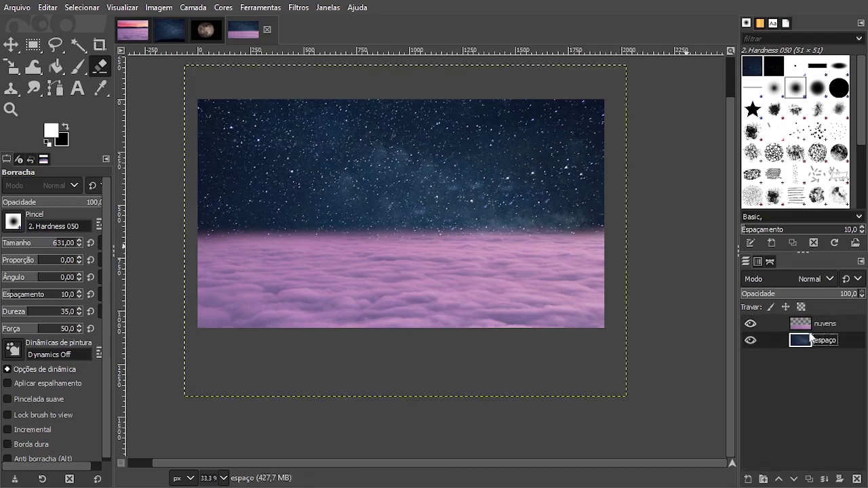
- Remove all colour from the nuvens layer by setting its saturation scale to 0
click(806, 323)
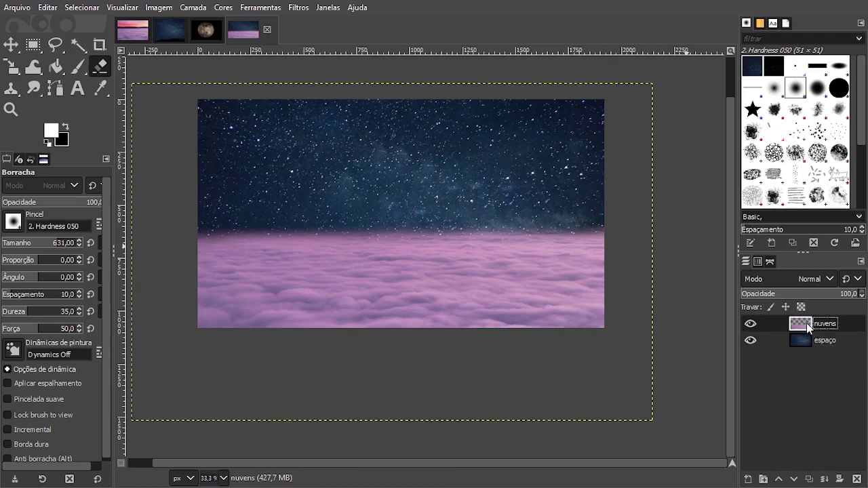
click(224, 8)
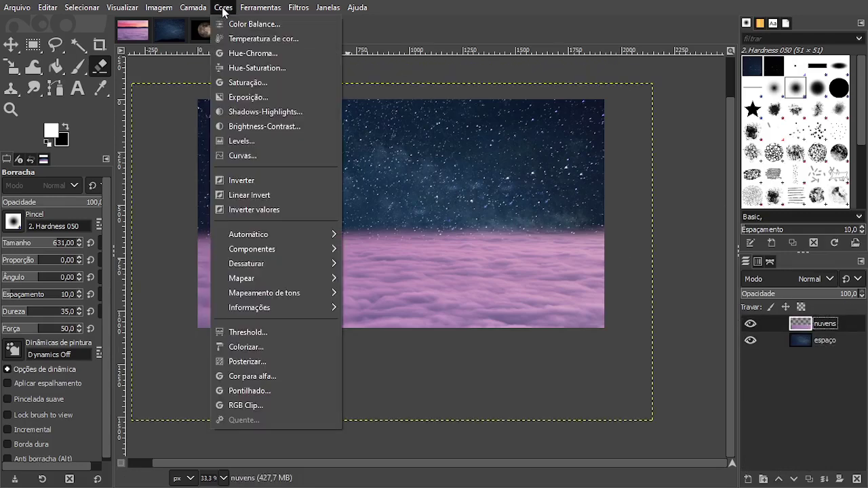
click(249, 82)
drag(106, 231, 3, 212)
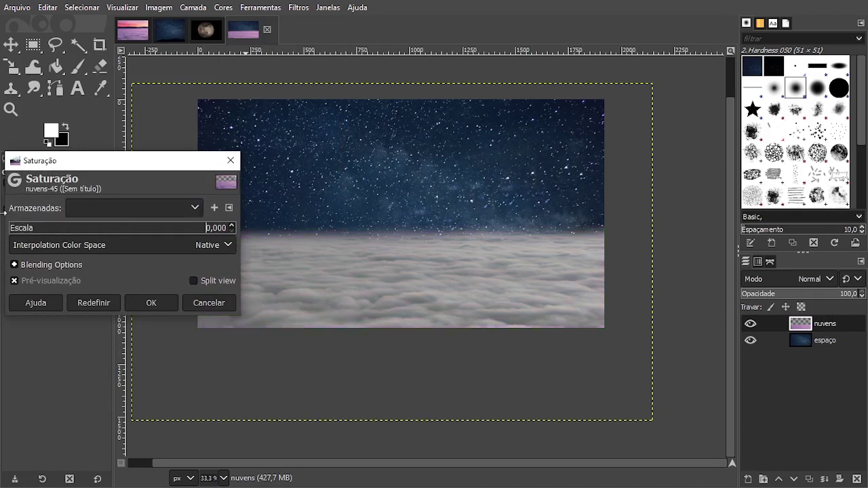
click(169, 303)
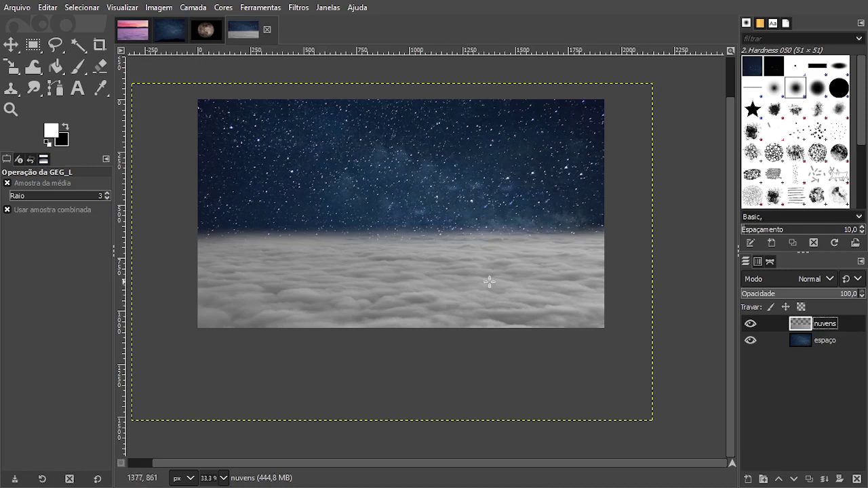
- Darken the espaço layer with Colorize, using a luminosity of about -0.640 and a reduced saturation
click(810, 340)
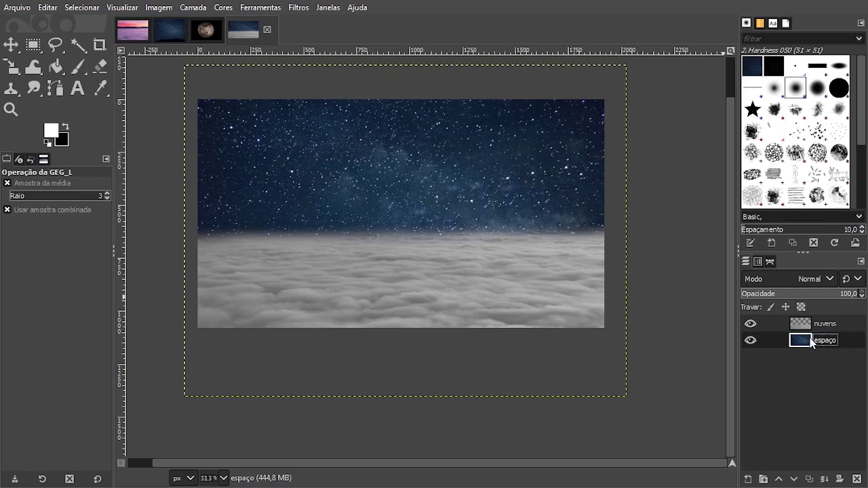
click(229, 11)
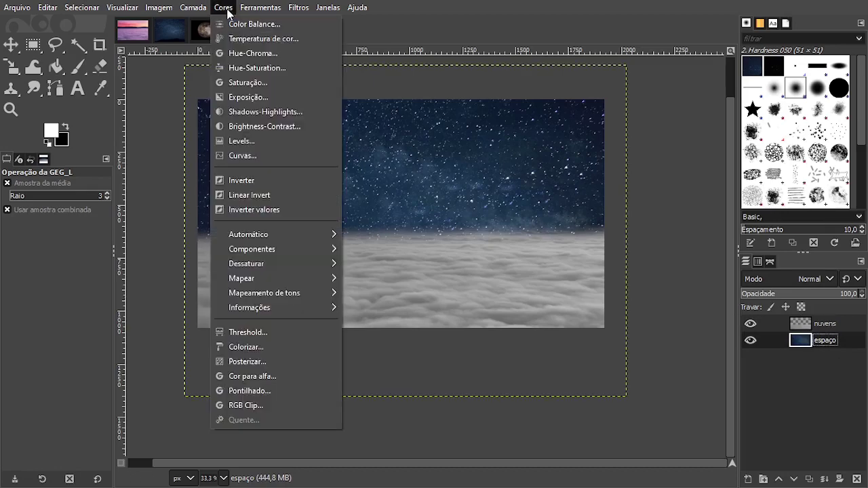
click(273, 346)
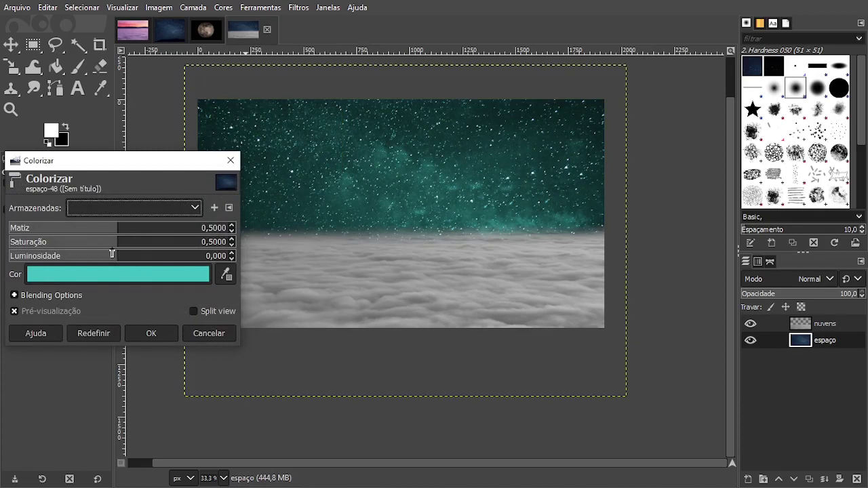
drag(112, 253, 49, 261)
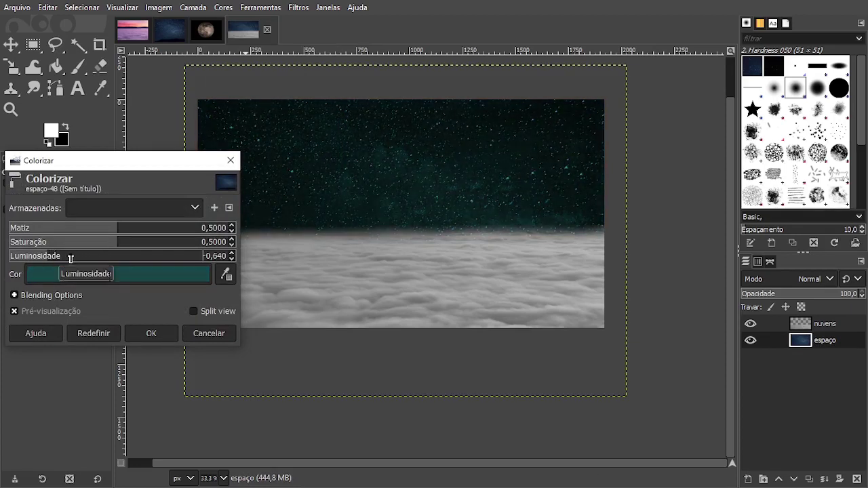
drag(116, 245, 71, 248)
click(152, 334)
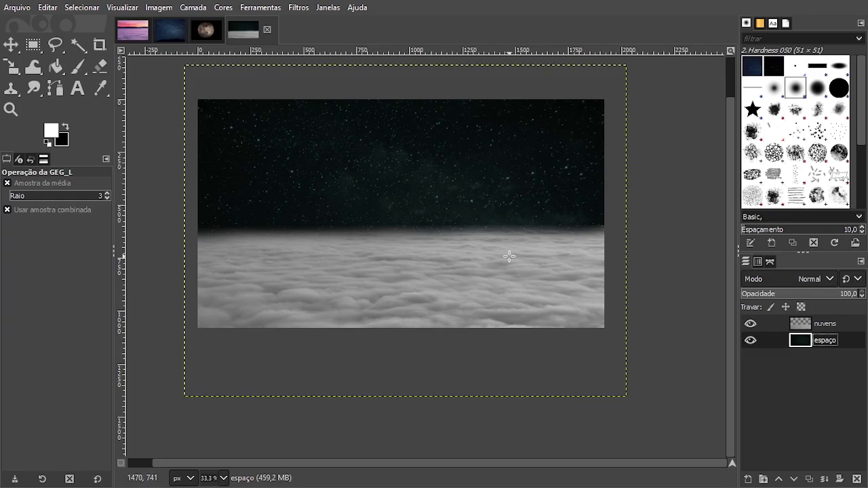
- Draw an elliptical selection of about 2381 × 2271 px around the moon in the moon photo
click(205, 31)
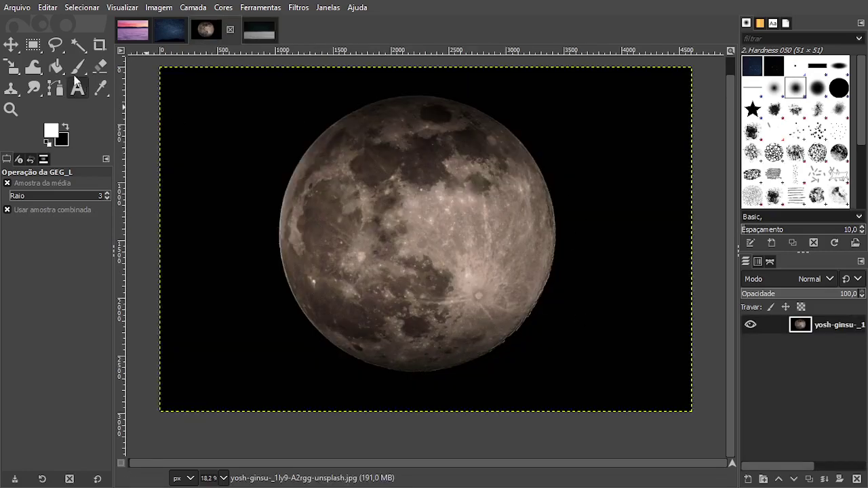
click(33, 47)
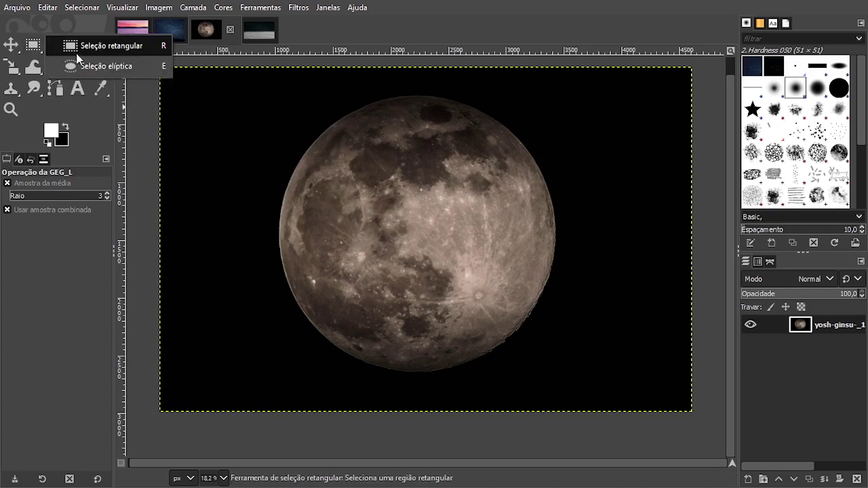
click(81, 66)
drag(370, 119, 519, 361)
drag(442, 136, 441, 117)
drag(390, 205, 302, 204)
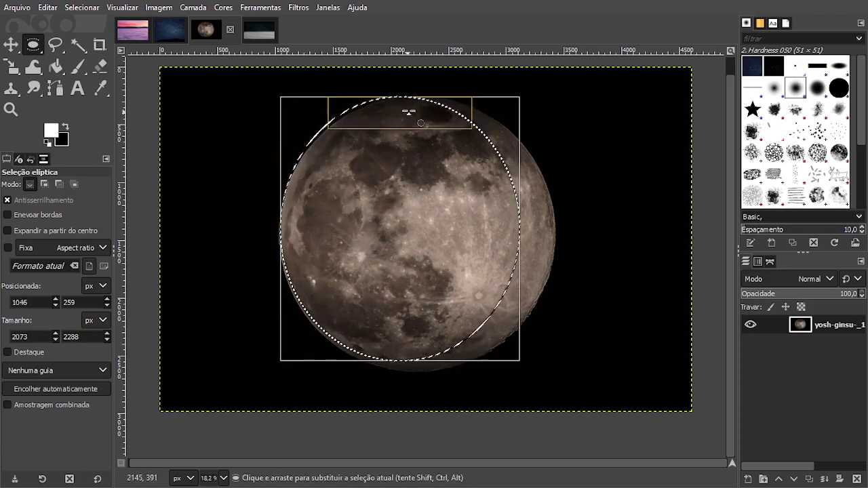
drag(409, 112, 410, 114)
drag(510, 230, 545, 229)
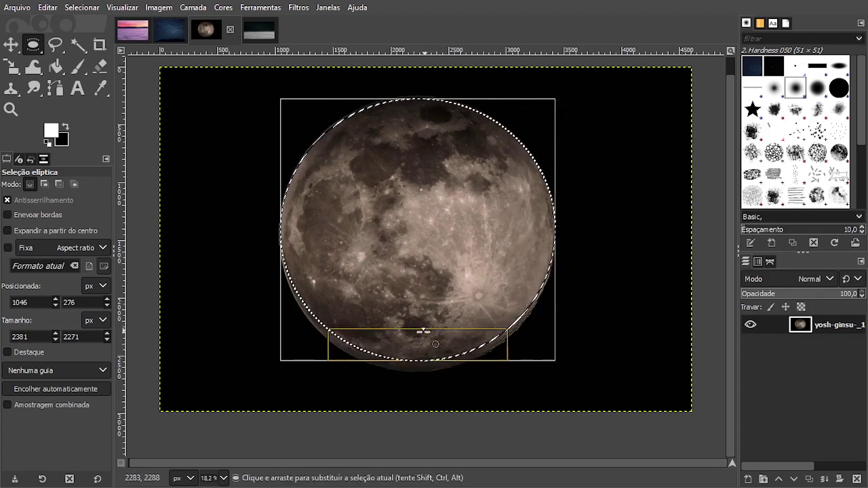
- Fit the elliptical selection to the moon's outline at about 2398 × 2381 px and copy the selected moon
drag(423, 332, 420, 345)
drag(548, 254, 548, 254)
drag(424, 116, 423, 113)
drag(292, 247, 291, 246)
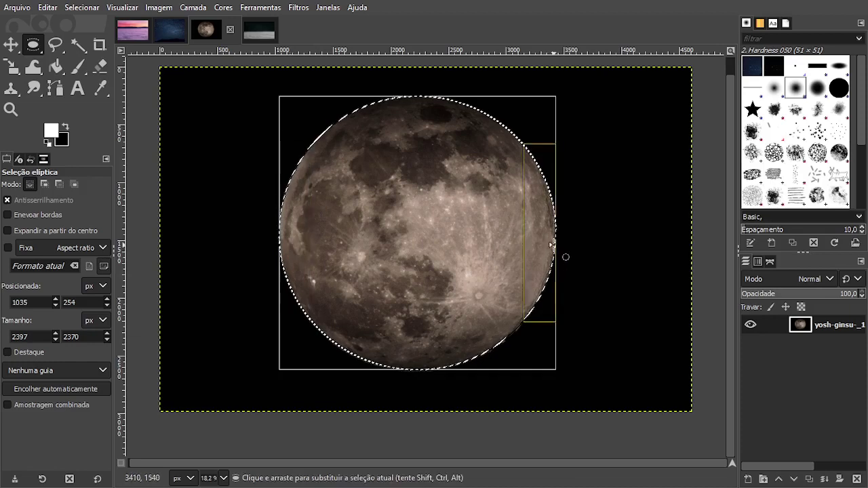
drag(552, 246, 548, 261)
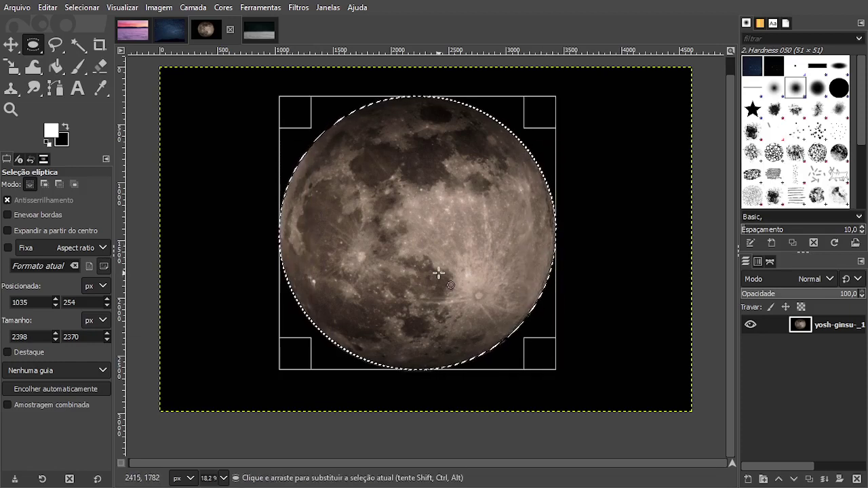
drag(415, 358, 416, 359)
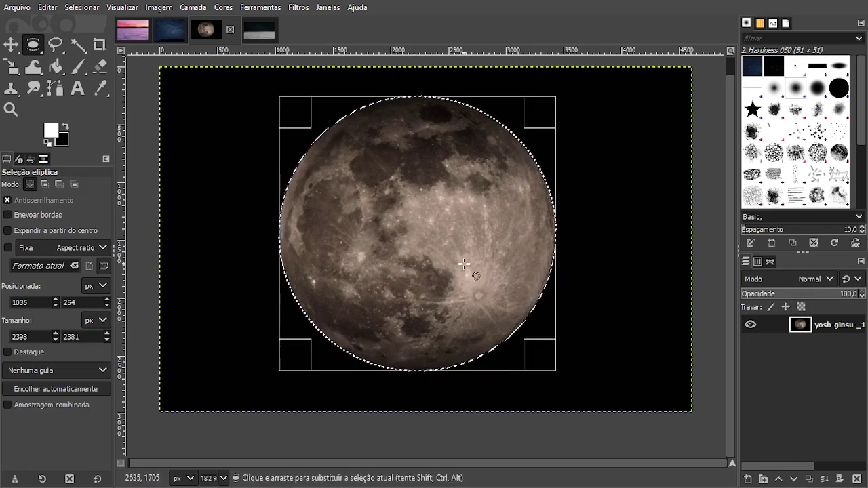
key(ctrl)
key(ctrl+c)
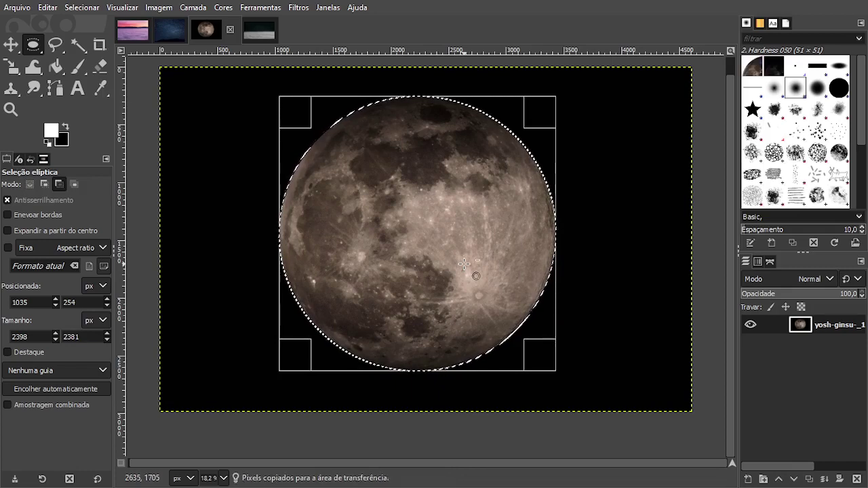
- Paste the copied moon into the clouds-and-space composite and turn the floating selection into a new layer
click(254, 30)
key(ctrl)
key(ctrl+v)
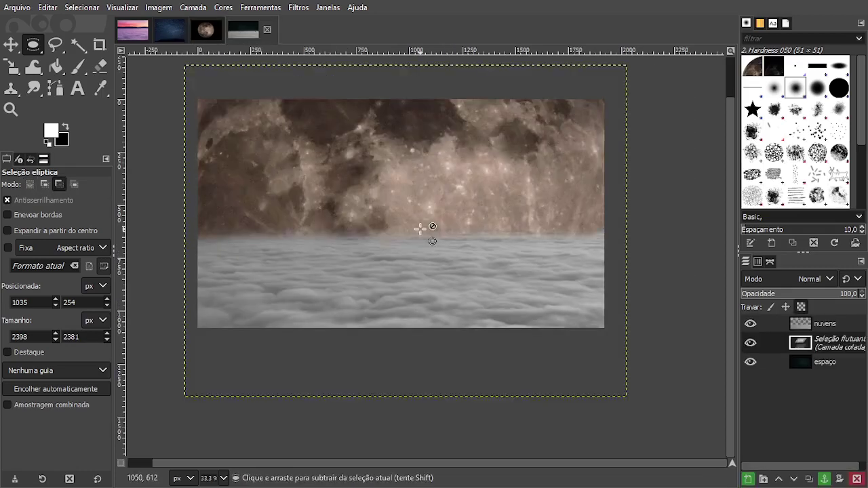
click(748, 480)
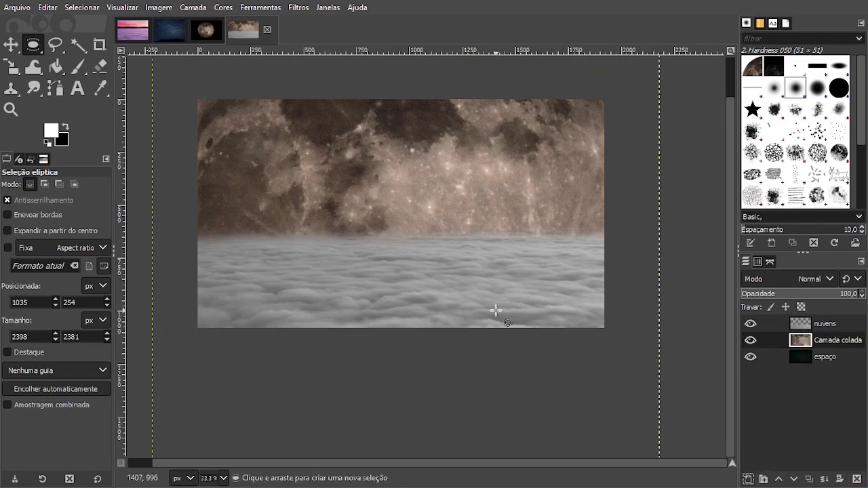
- Scale the pasted moon proportionally to about 1664 × 1652 px and place it centred, rising behind the clouds
key(shift+s)
click(487, 310)
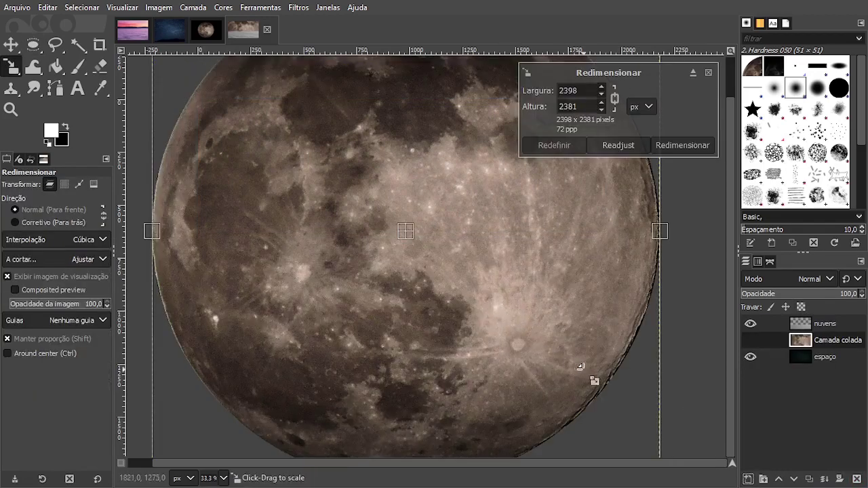
drag(656, 440, 401, 218)
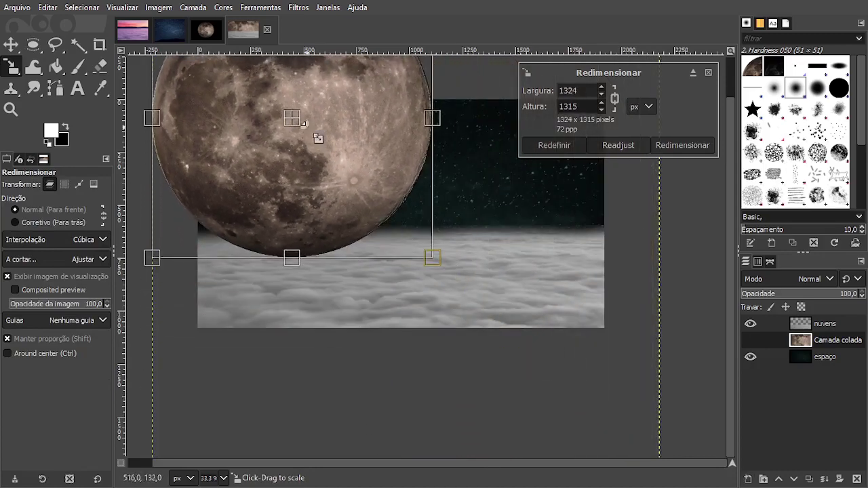
drag(299, 122, 417, 275)
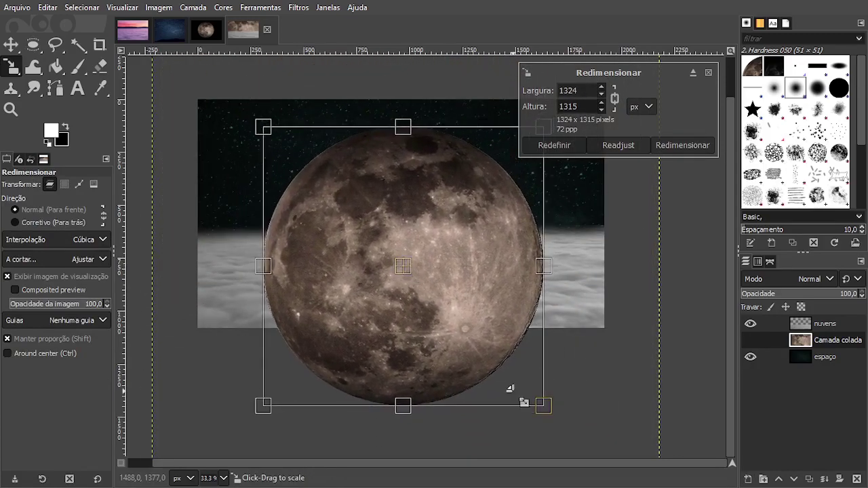
drag(514, 388, 610, 475)
drag(461, 326, 400, 319)
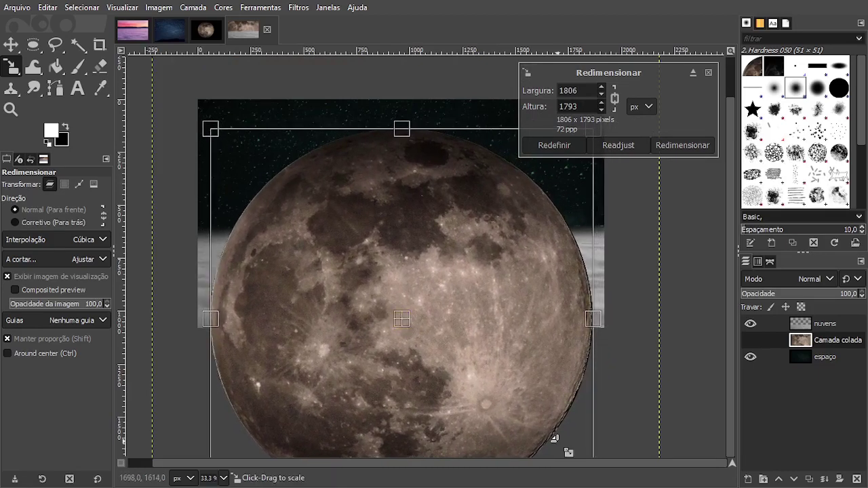
drag(559, 438, 525, 410)
mouse_move(397, 315)
mouse_down()
mouse_move(409, 316)
mouse_move(403, 311)
mouse_up()
click(674, 145)
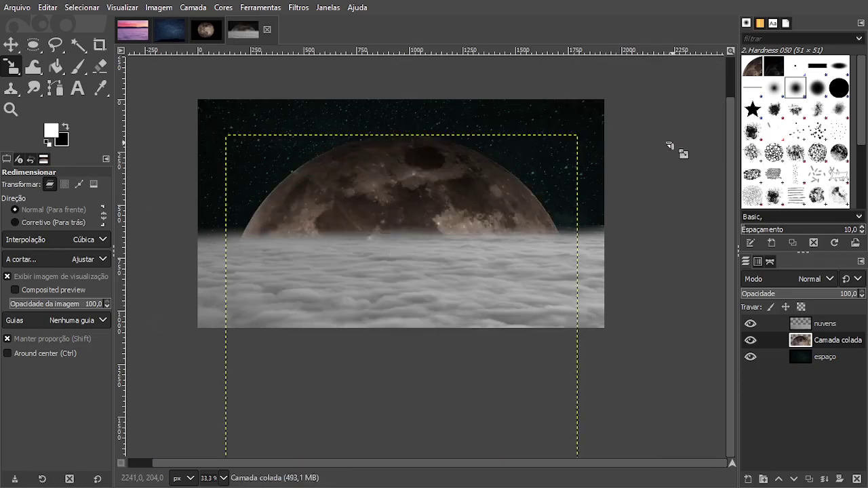
- Move the moon layer slightly upward so more of it rises above the cloud horizon
click(11, 45)
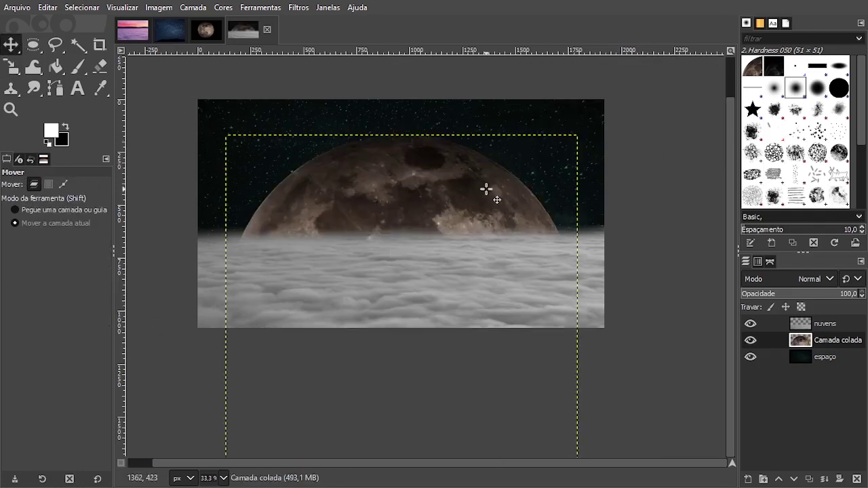
drag(487, 188, 489, 177)
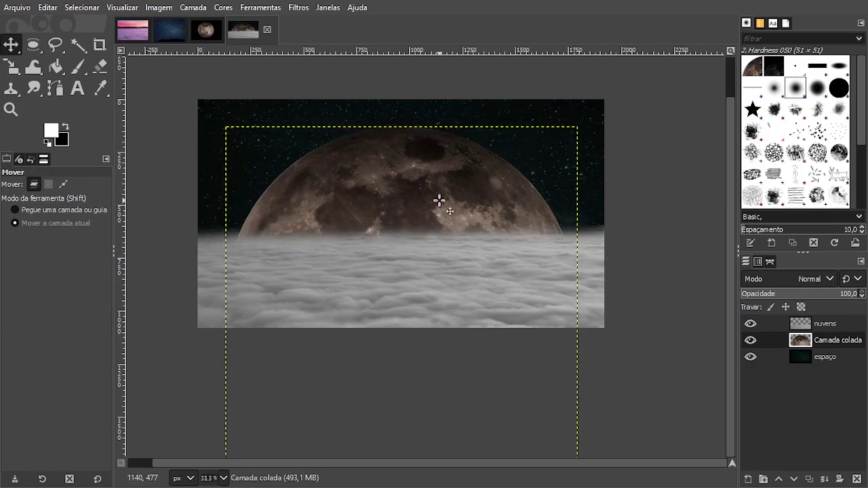
drag(440, 201, 439, 196)
- Scale the moon proportionally down to about 1485 × 1474 px and reposition it centred above the cloud horizon
key(shift+s)
click(544, 205)
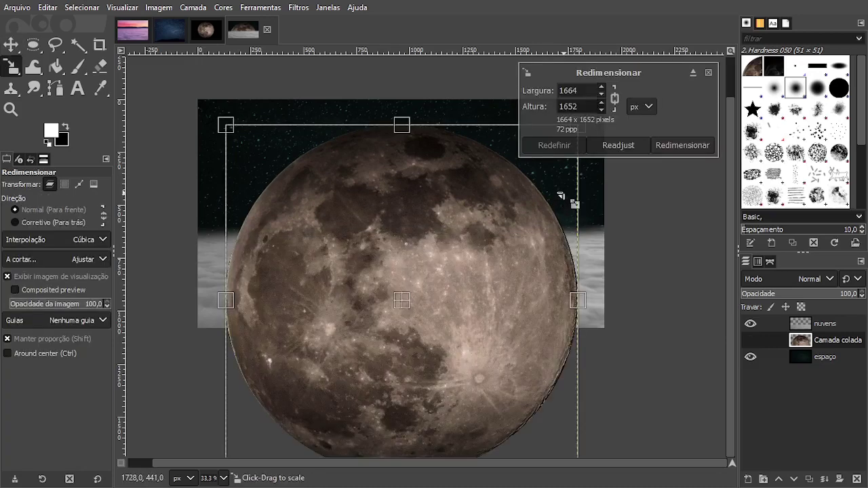
drag(568, 194, 481, 271)
drag(394, 329, 417, 304)
click(700, 145)
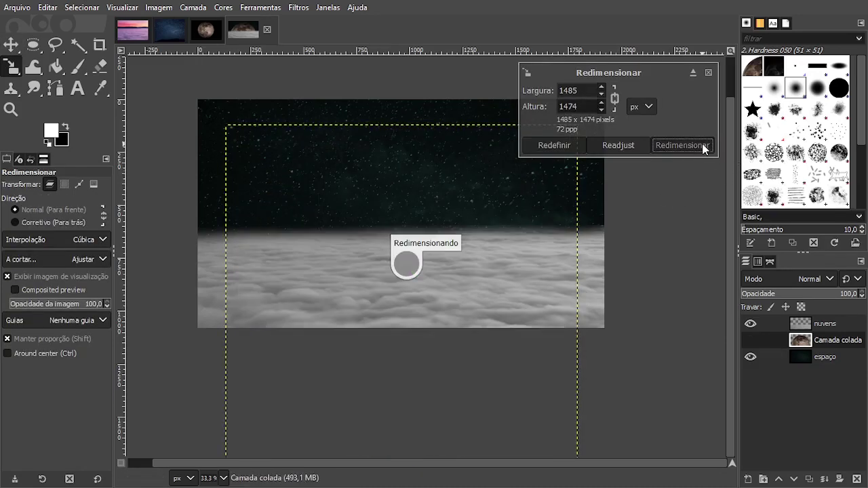
click(18, 48)
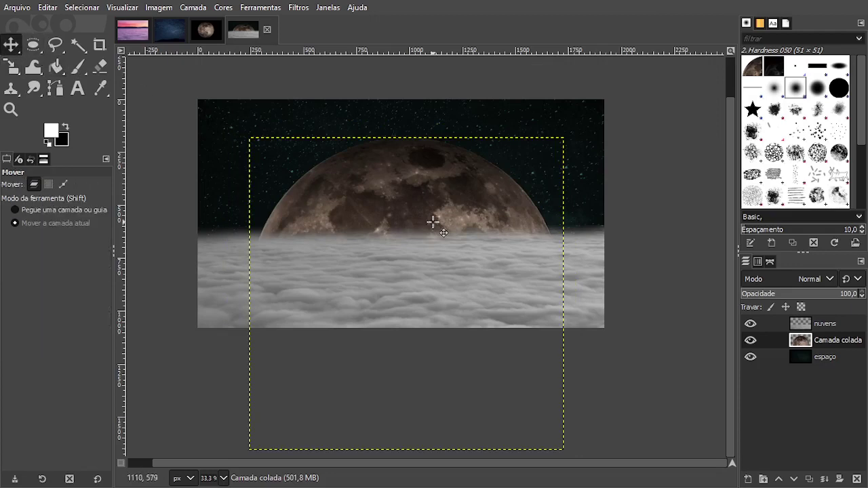
mouse_move(439, 228)
mouse_down()
mouse_move(436, 218)
mouse_move(432, 223)
mouse_up()
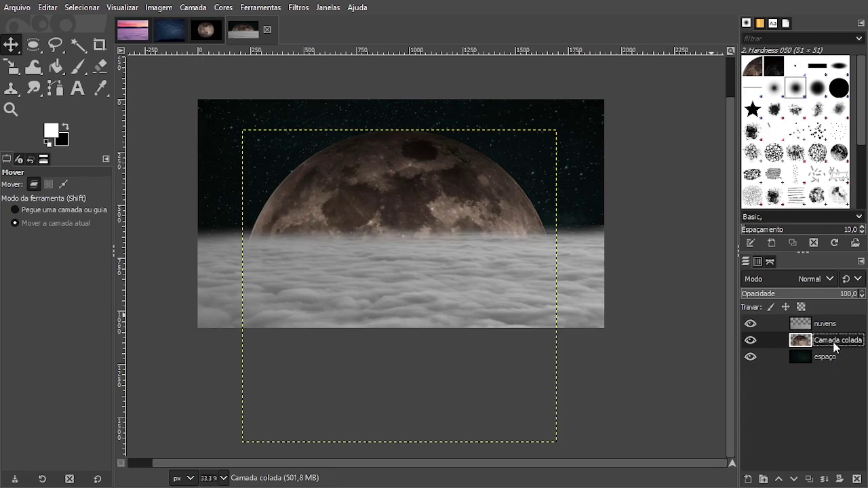
- Rename the pasted moon layer as lua
key(ctrl+a)
text(lua)
key(Return)
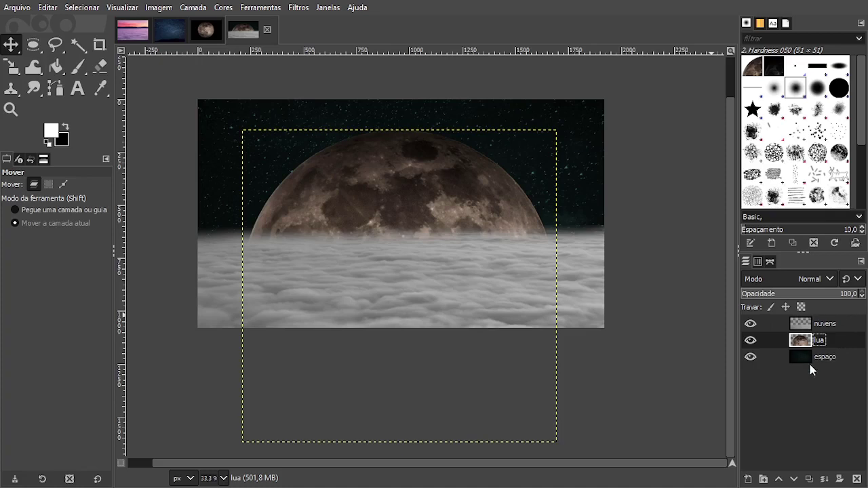
- Brighten the lua layer with Curves, raising the value curve at input 92 to output 205
click(807, 358)
click(806, 323)
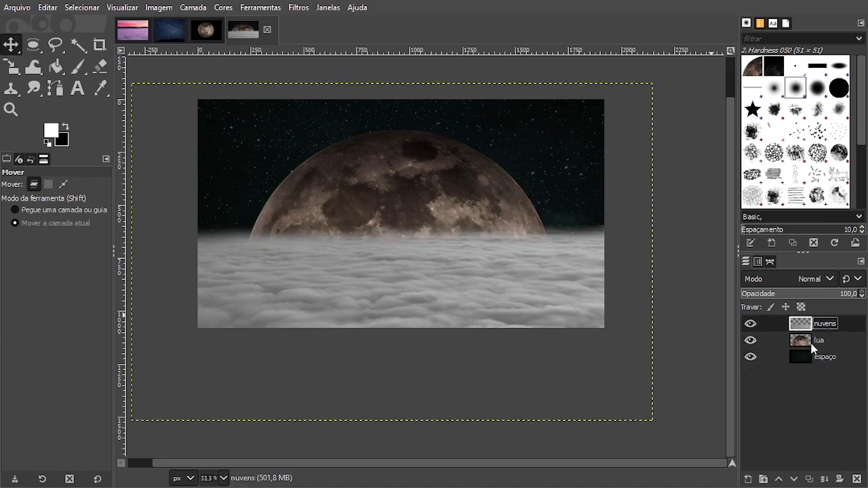
click(811, 346)
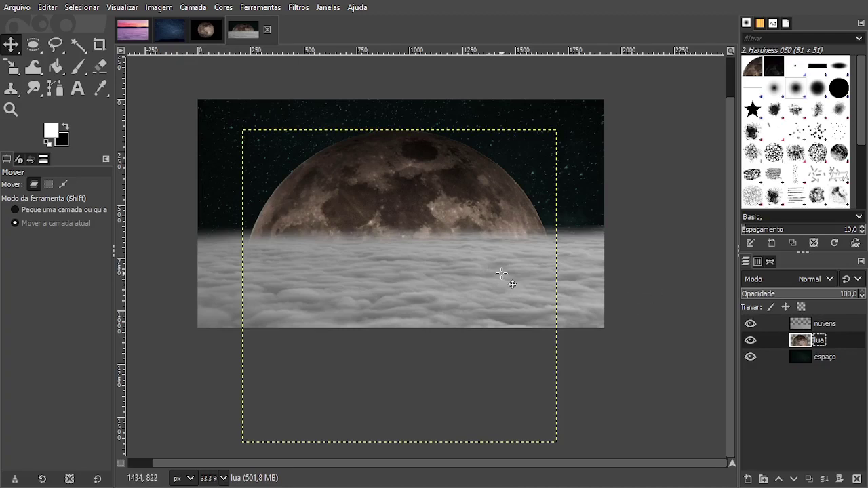
click(223, 8)
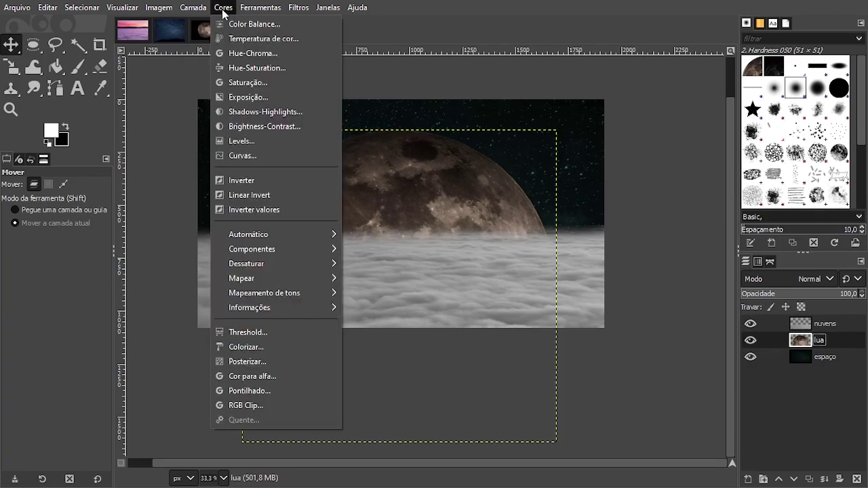
click(253, 157)
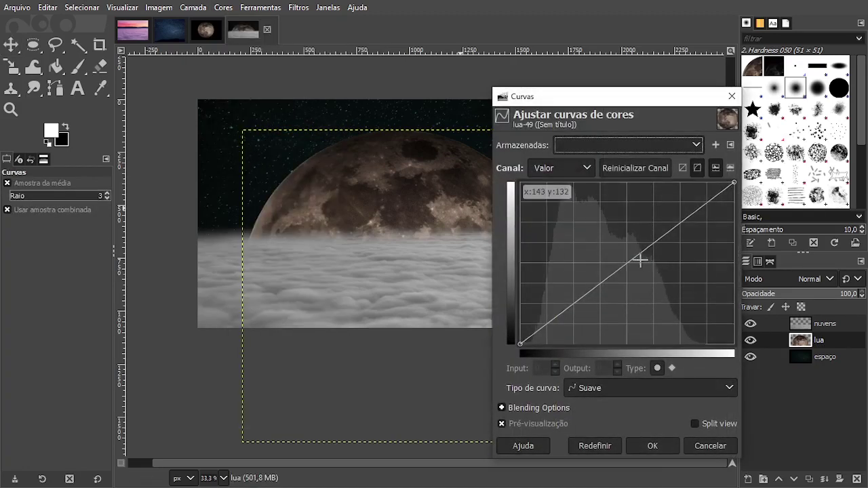
drag(634, 258, 603, 215)
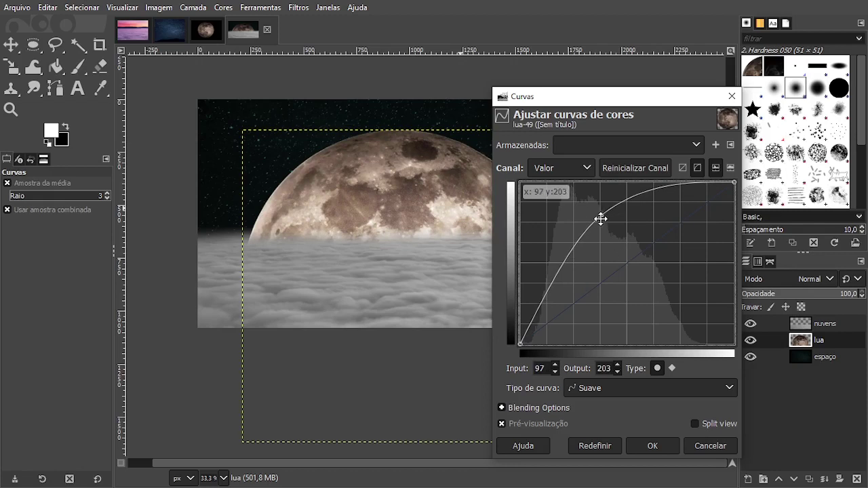
mouse_move(603, 214)
mouse_down()
mouse_move(615, 234)
mouse_move(598, 214)
mouse_up()
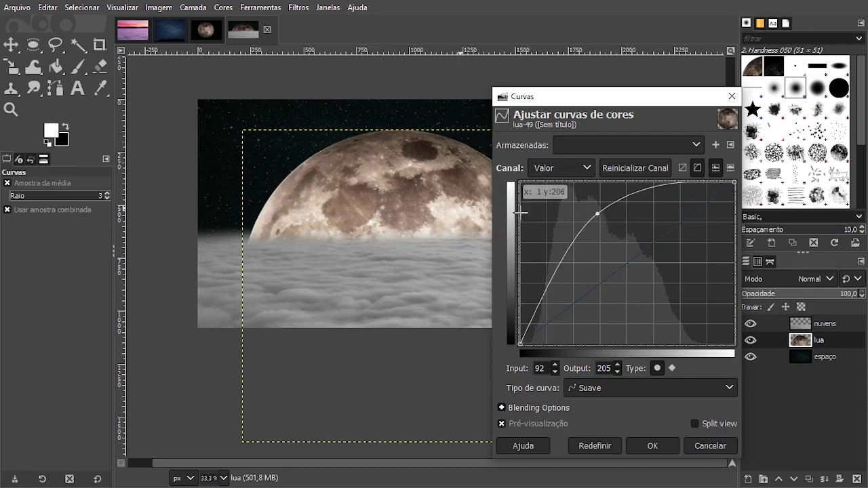
click(661, 446)
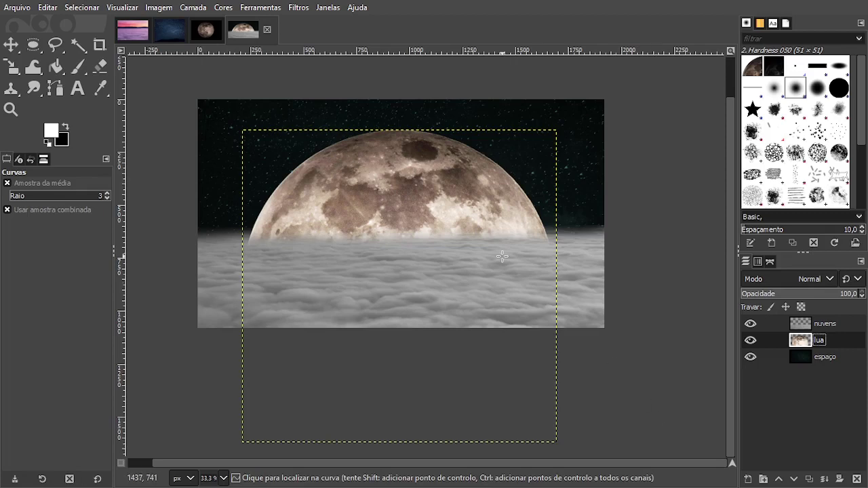
- Adjust the lua layer's brightness to 32 and its contrast to -10
click(224, 8)
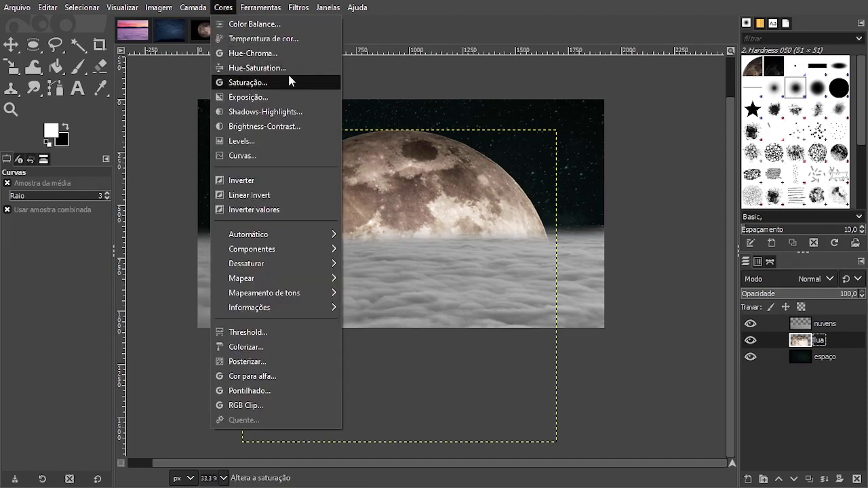
click(304, 127)
drag(280, 75, 642, 140)
mouse_move(664, 207)
mouse_down()
mouse_move(699, 207)
mouse_move(701, 222)
mouse_move(667, 224)
mouse_up()
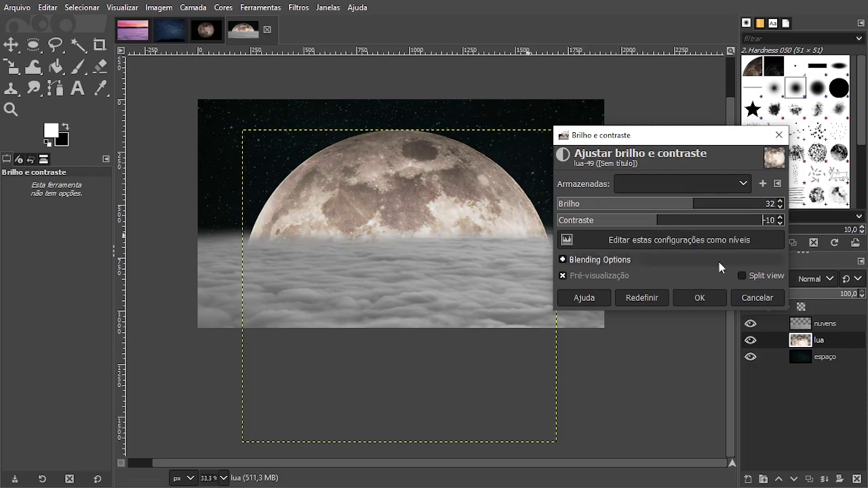
click(700, 298)
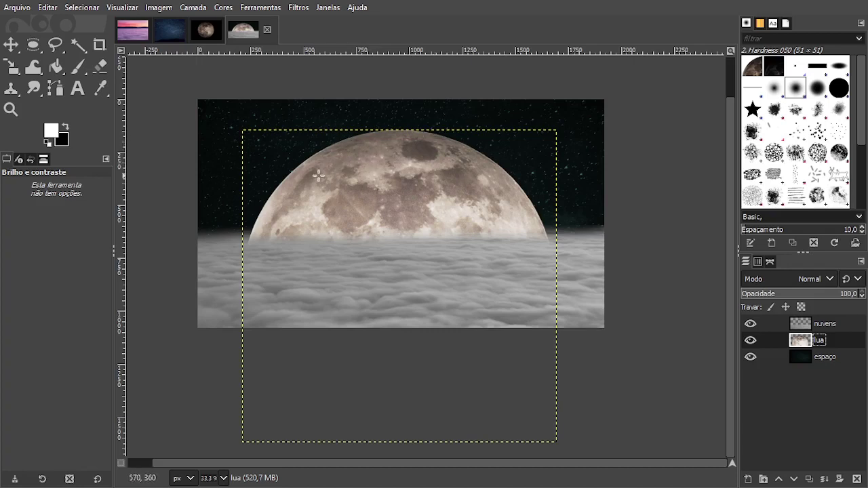
- Select the moon's shape from the lua layer's alpha and add a transparent 1920 × 1080 px layer above it
right_click(819, 343)
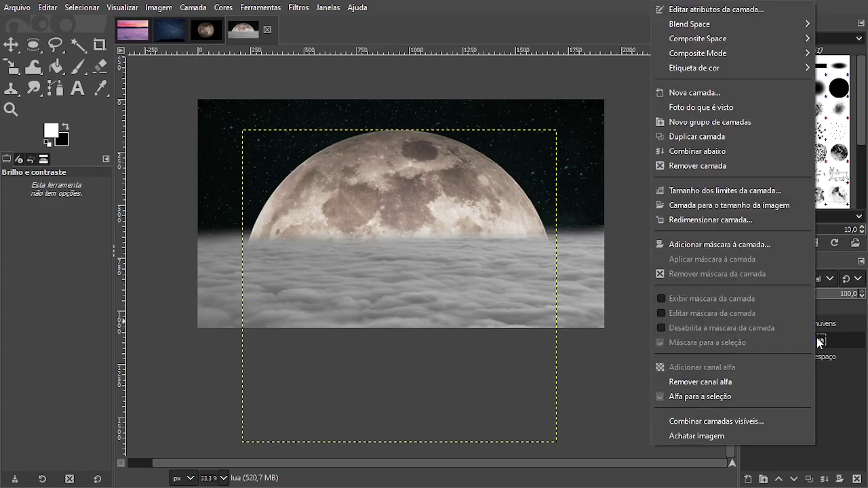
click(687, 397)
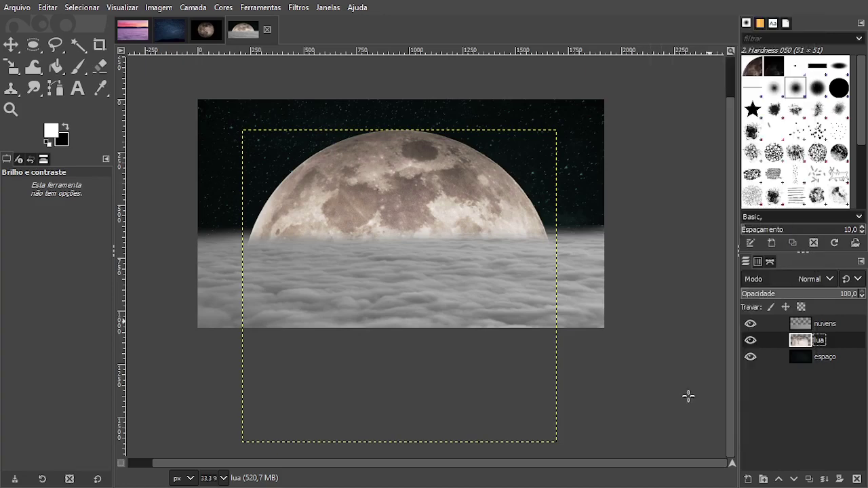
click(749, 479)
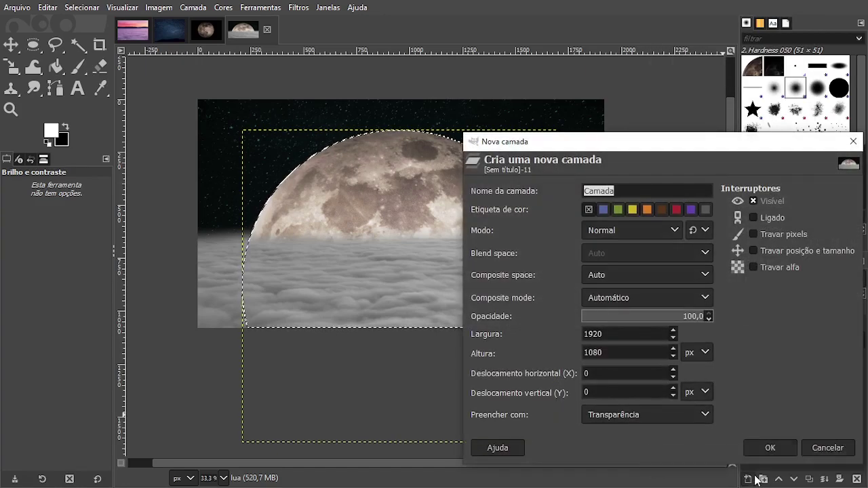
key(Return)
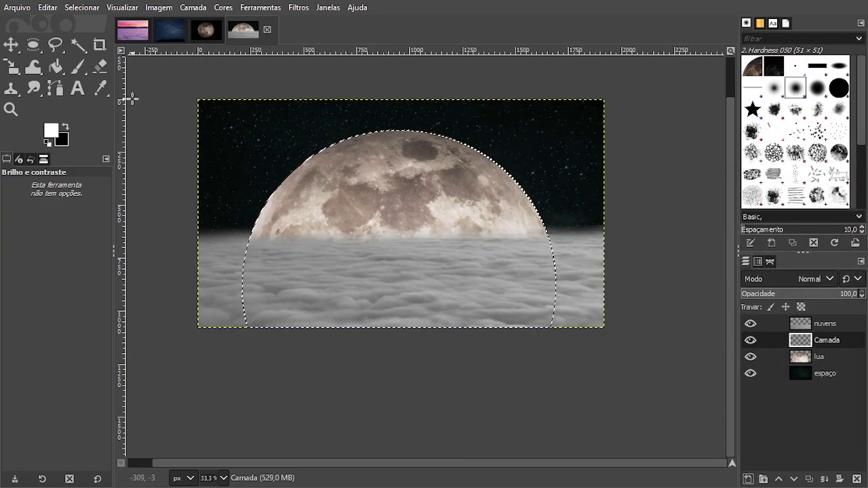
- Paint a soft white glow along the moon's upper edge with a 1625 px Hardness 050 brush, and clear the selection
click(81, 68)
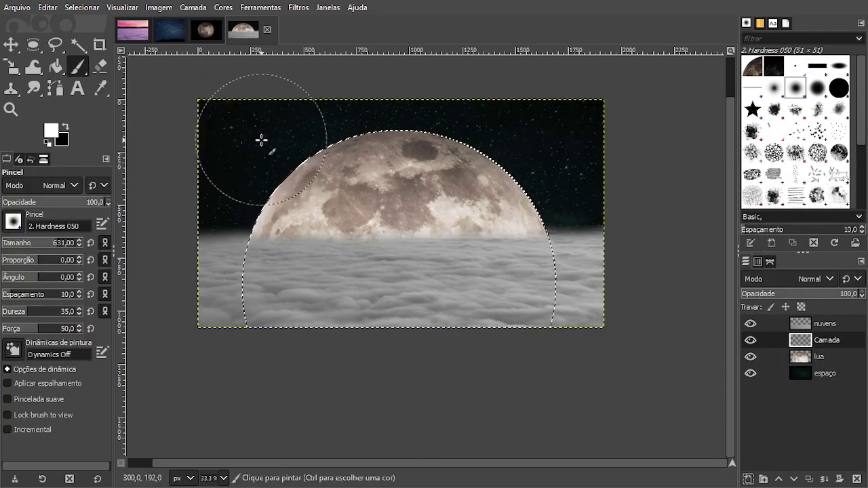
drag(53, 245, 102, 247)
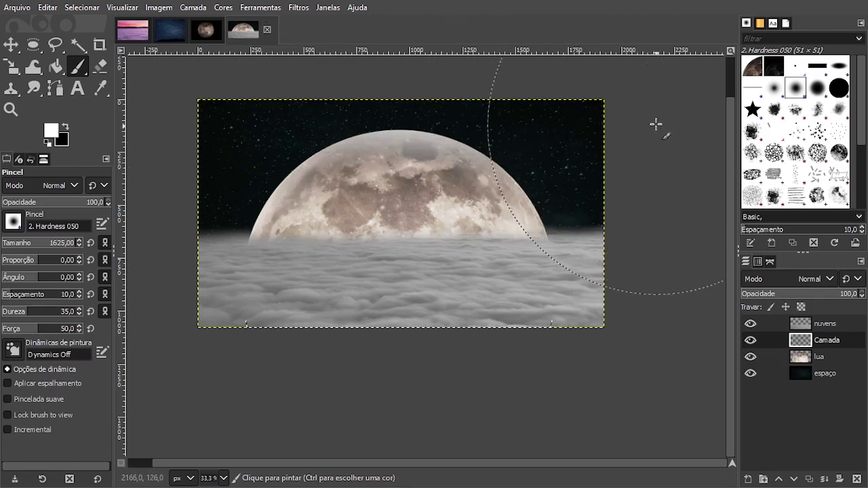
click(631, 60)
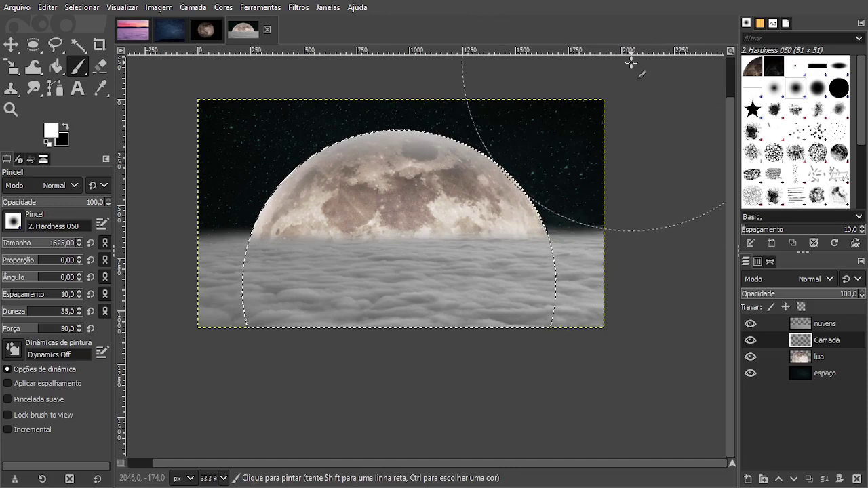
key(ctrl+shift+a)
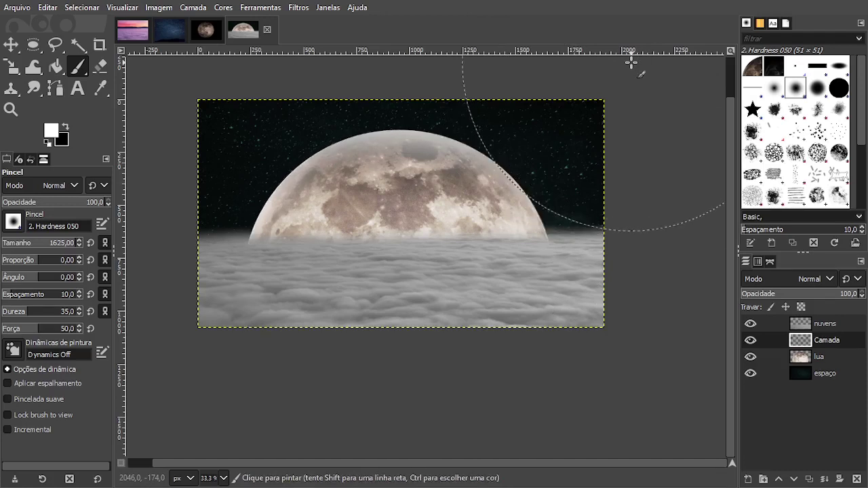
- Try the Superexposição blend mode on the glow layer, and set its mode to Luz suave
click(806, 279)
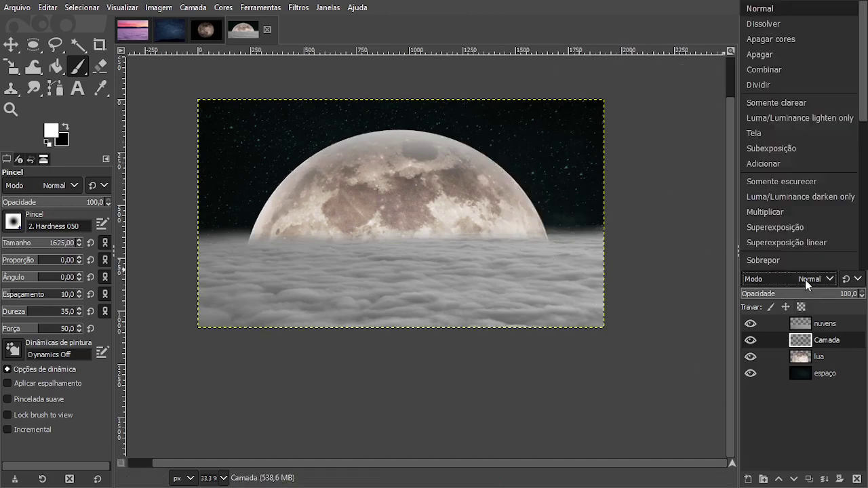
click(775, 228)
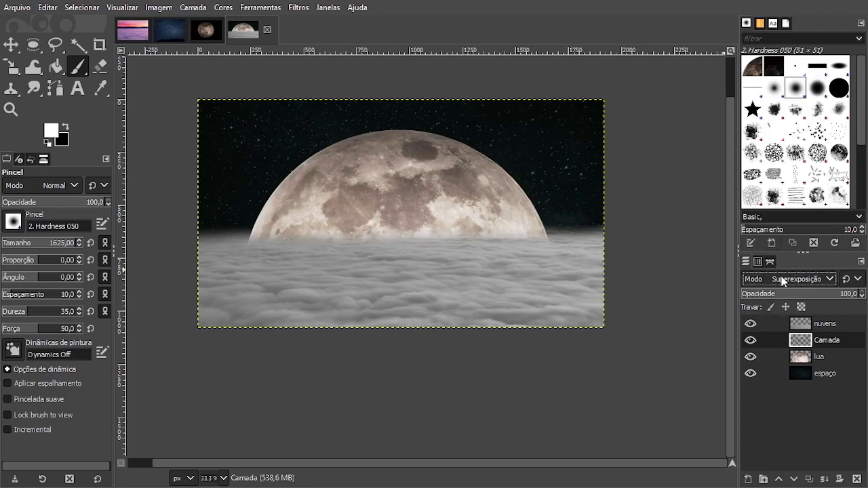
click(784, 280)
scroll(762, 202, down, 3)
click(769, 212)
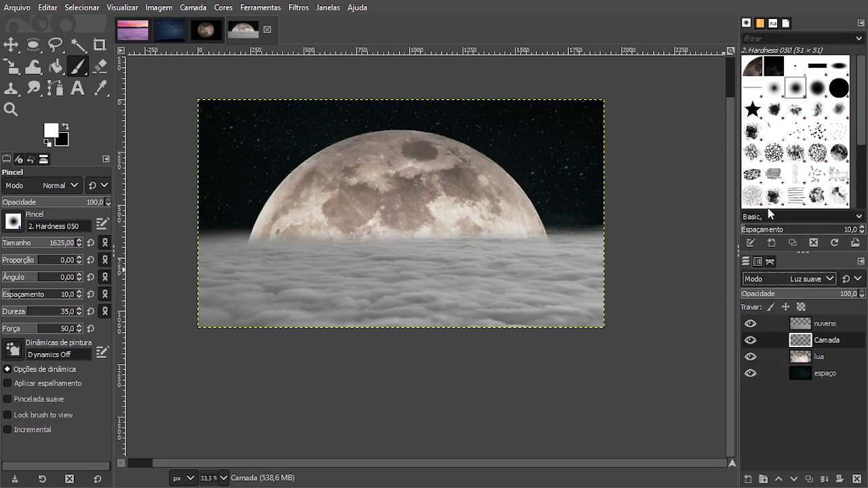
- Compare the moon with and without the soft-light glow layer by hiding and showing that layer
click(751, 342)
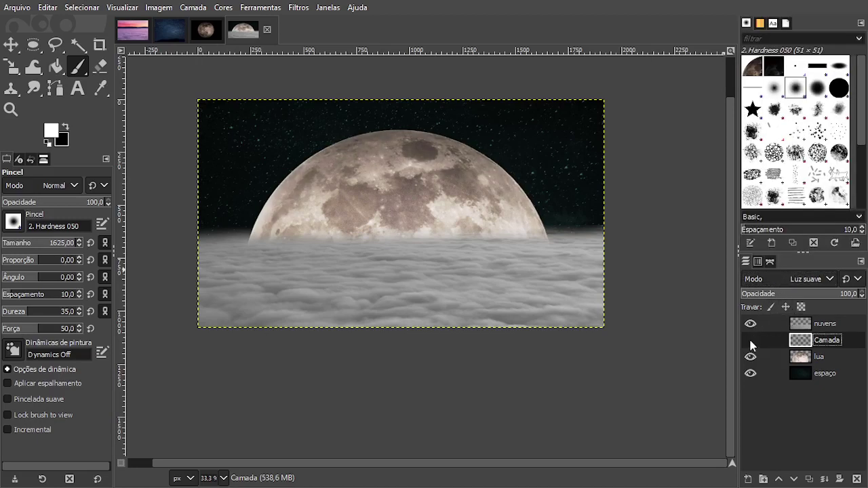
click(750, 341)
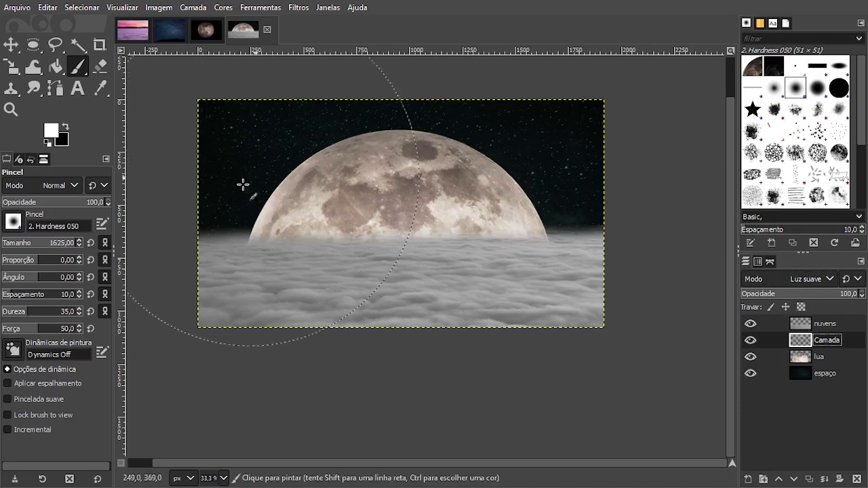
click(10, 45)
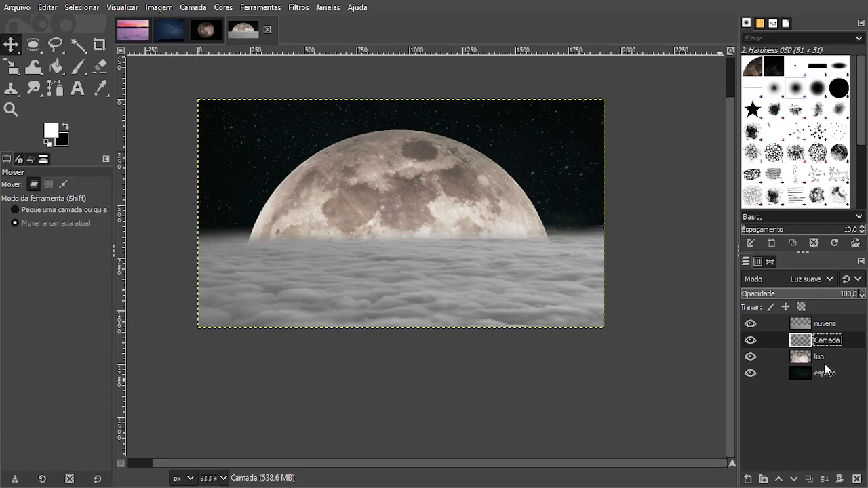
- Add a new transparent layer above the nuvens layer
click(814, 326)
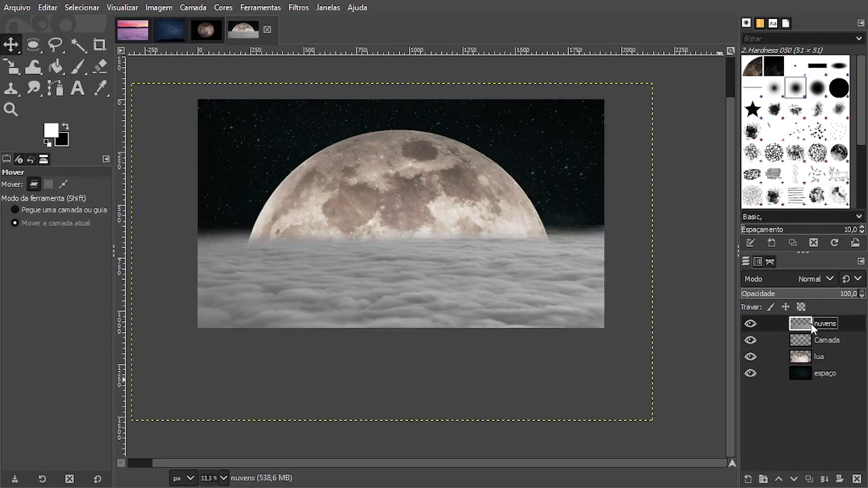
click(749, 480)
click(762, 446)
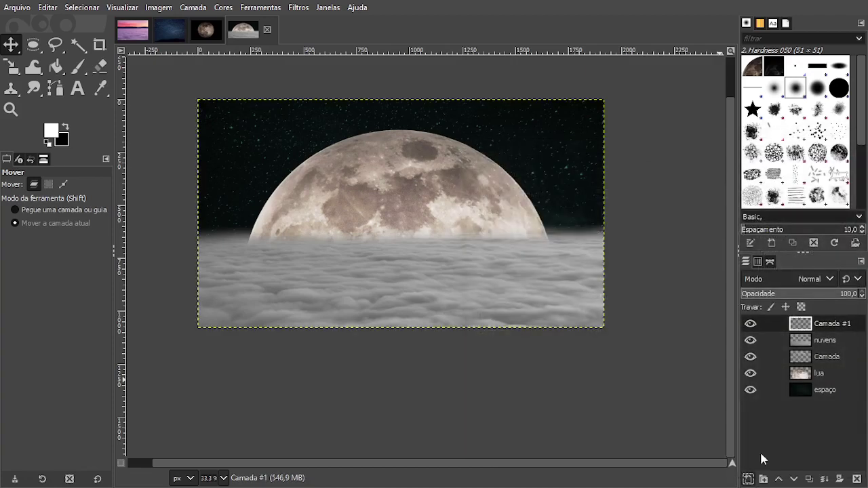
- Paint white over the clouds beneath the moon with a 422 px Hardness 050 brush at hardness 15
click(75, 68)
click(46, 244)
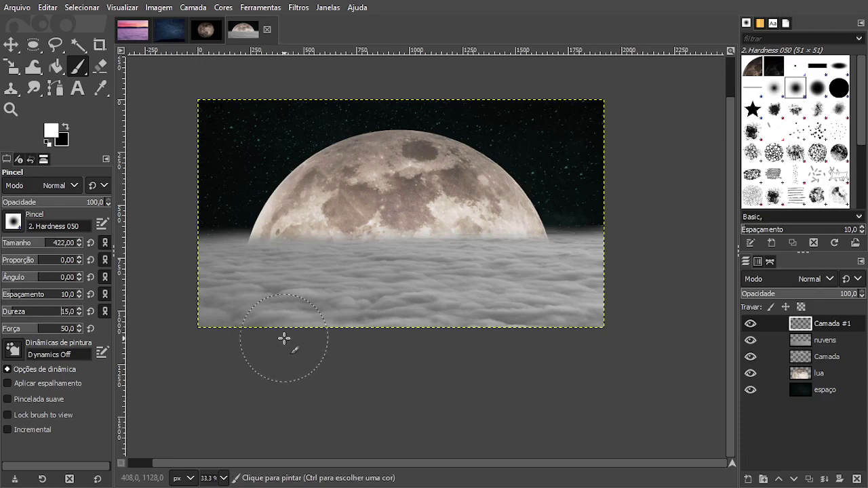
click(325, 327)
mouse_move(325, 327)
mouse_down()
mouse_move(308, 291)
mouse_move(366, 310)
mouse_move(312, 307)
mouse_move(297, 268)
mouse_move(387, 301)
mouse_move(402, 323)
mouse_move(488, 301)
mouse_move(498, 275)
mouse_move(506, 301)
mouse_move(522, 295)
mouse_move(504, 269)
mouse_move(352, 275)
mouse_move(394, 288)
mouse_move(359, 291)
mouse_move(298, 327)
mouse_move(356, 346)
mouse_move(472, 305)
mouse_move(476, 335)
mouse_up()
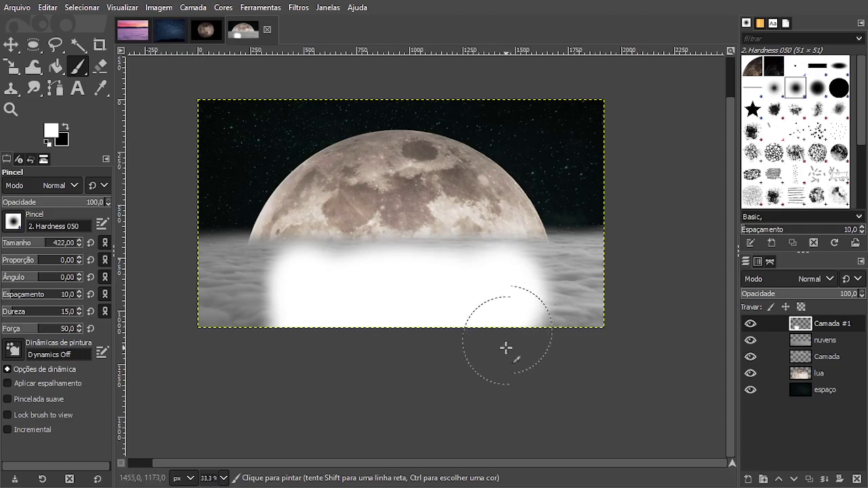
- Try several blend modes on the painted cloud layer, set it to Luz suave, and widen the white area toward both sides of the clouds
click(802, 276)
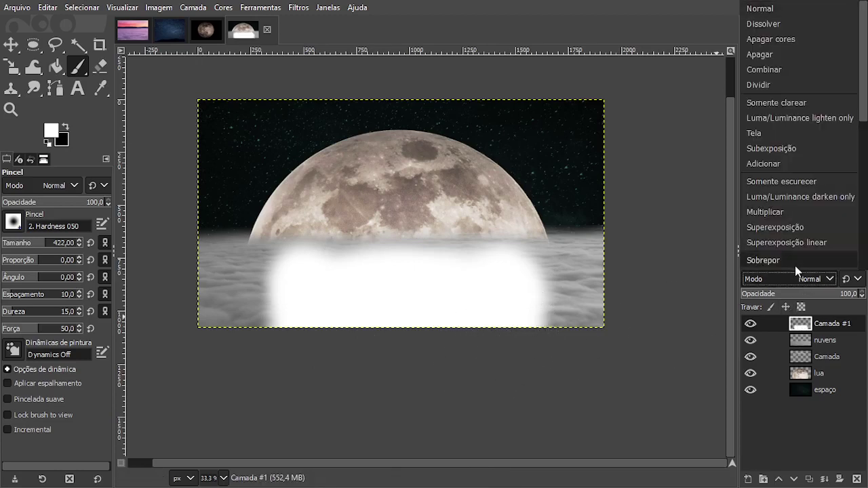
click(785, 207)
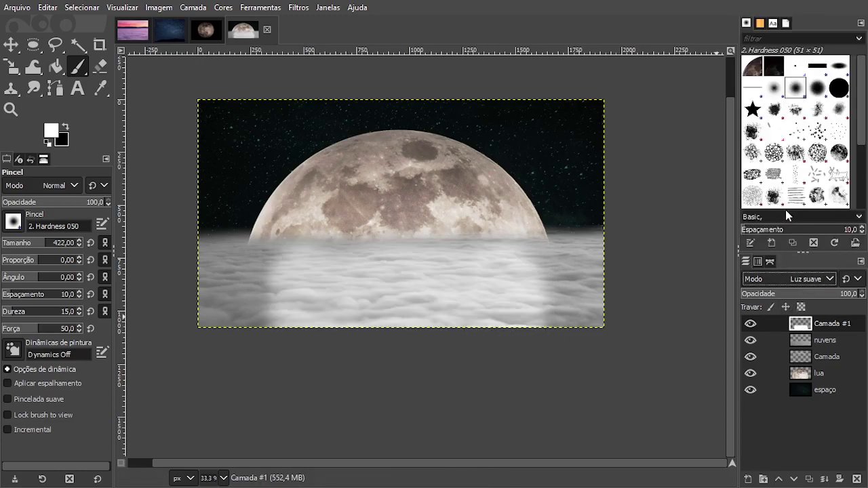
scroll(791, 283, down, 1)
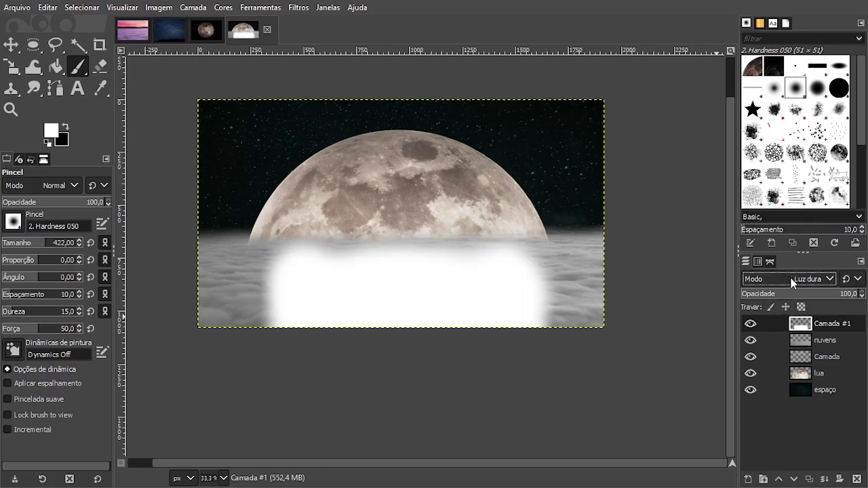
scroll(791, 279, down, 1)
scroll(791, 278, up, 6)
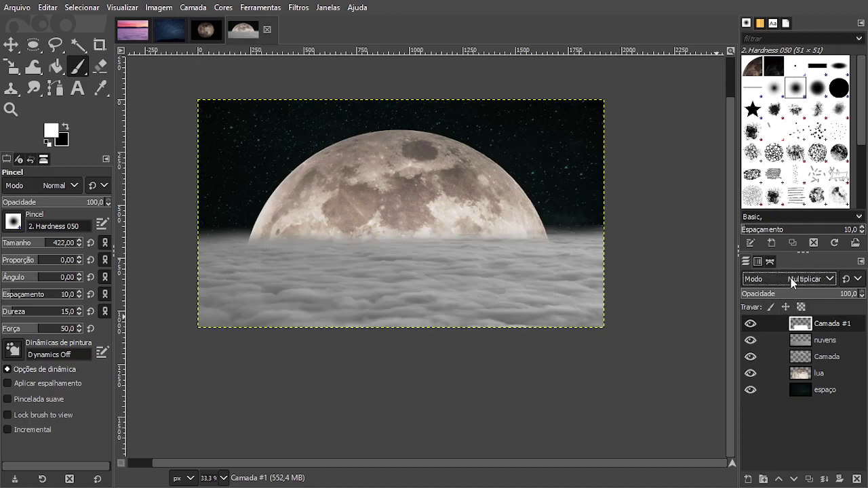
scroll(791, 278, up, 8)
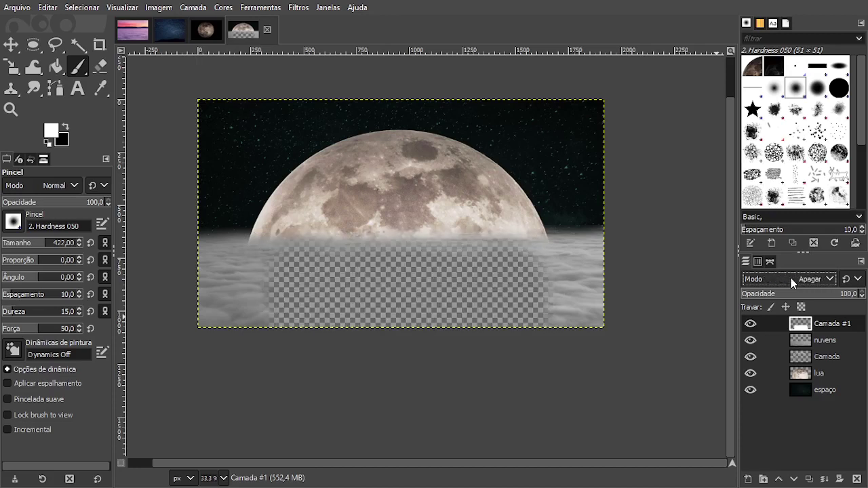
scroll(791, 278, down, 6)
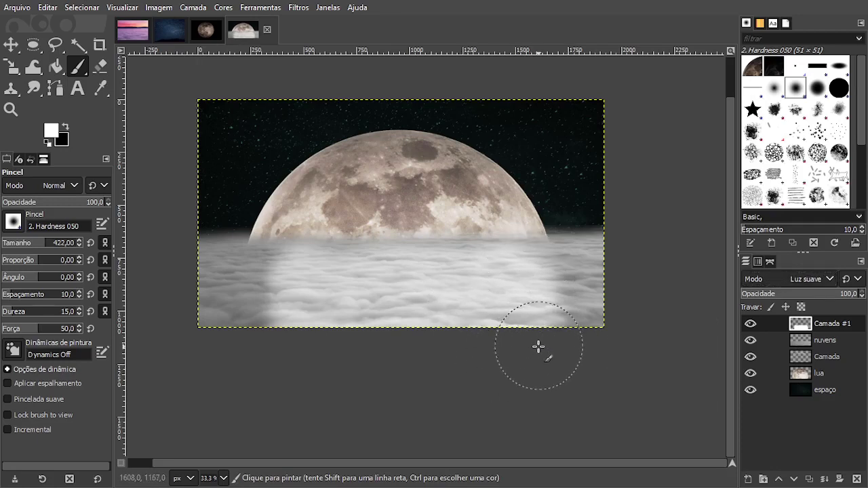
mouse_move(521, 266)
mouse_down()
mouse_move(541, 331)
mouse_move(537, 259)
mouse_move(544, 290)
mouse_up()
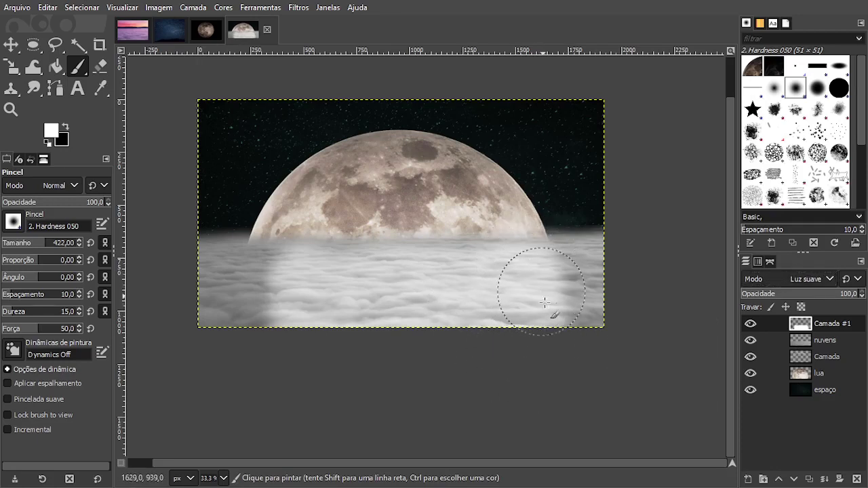
mouse_move(281, 285)
mouse_down()
mouse_move(282, 258)
mouse_move(268, 310)
mouse_move(277, 271)
mouse_up()
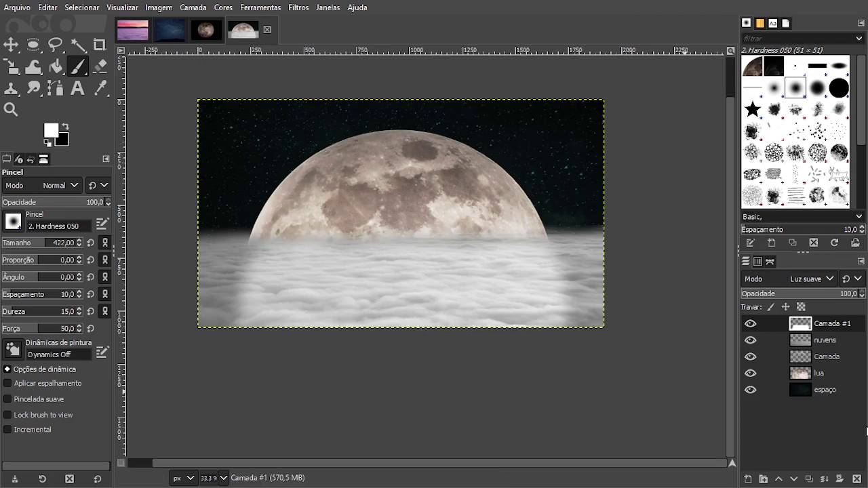
- Select the moon's outline from the lua layer's alpha and add a transparent 1920 × 1080 px layer directly above it
right_click(824, 377)
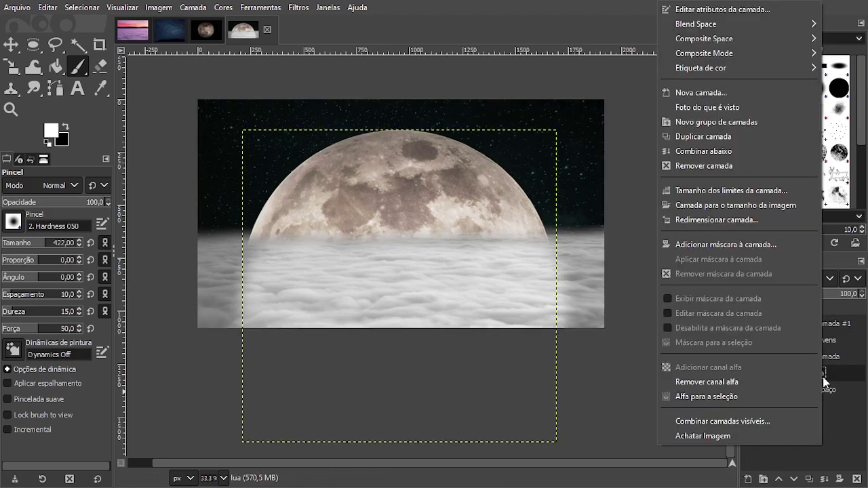
click(721, 397)
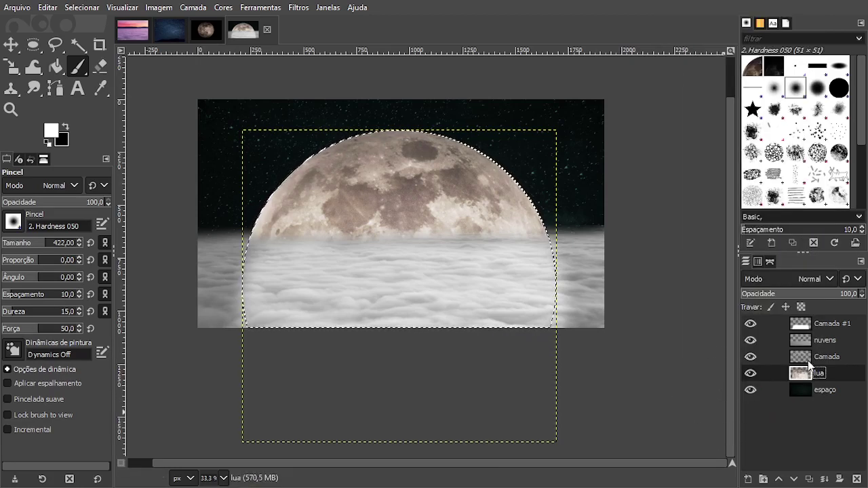
click(748, 479)
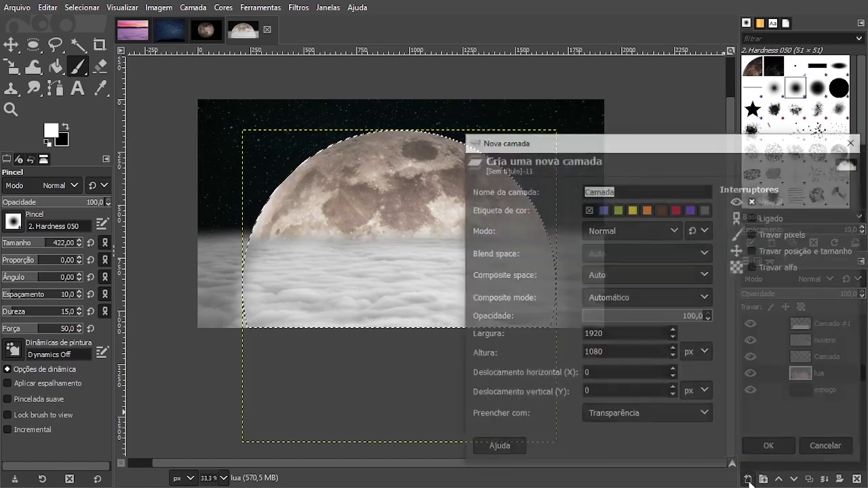
key(Return)
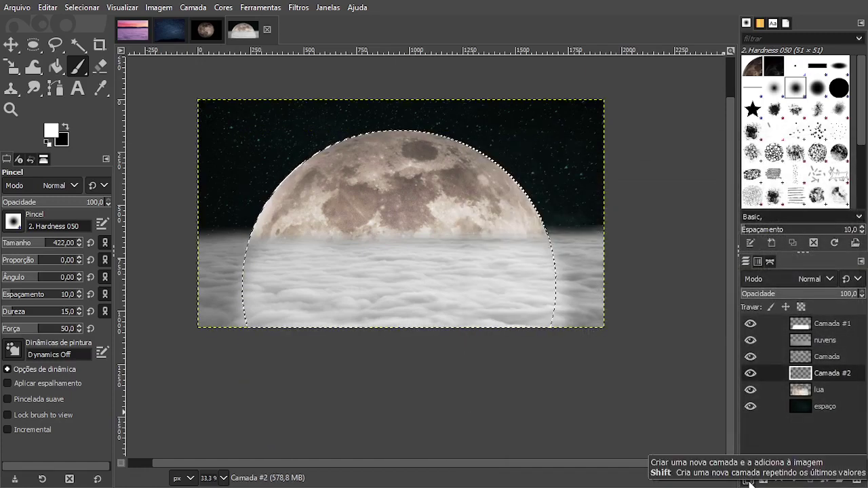
- Fill the moon-shaped selection with the white foreground color, clear the selection, and move the filled layer below lua
click(49, 8)
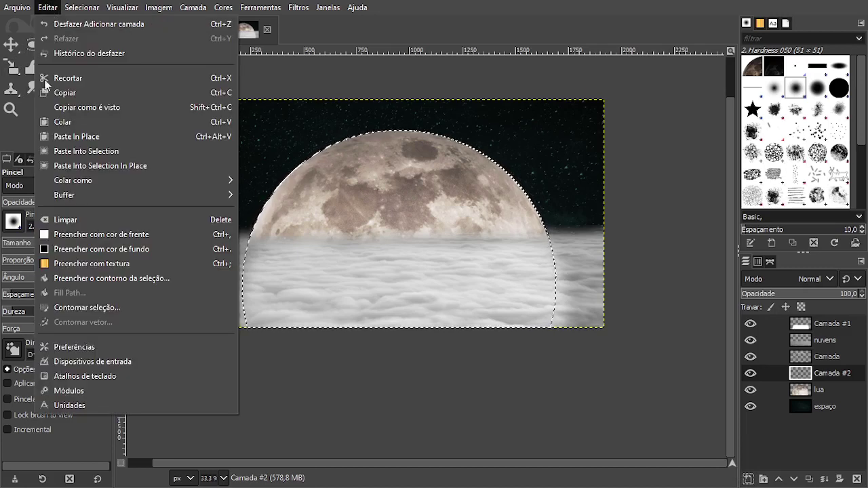
click(89, 235)
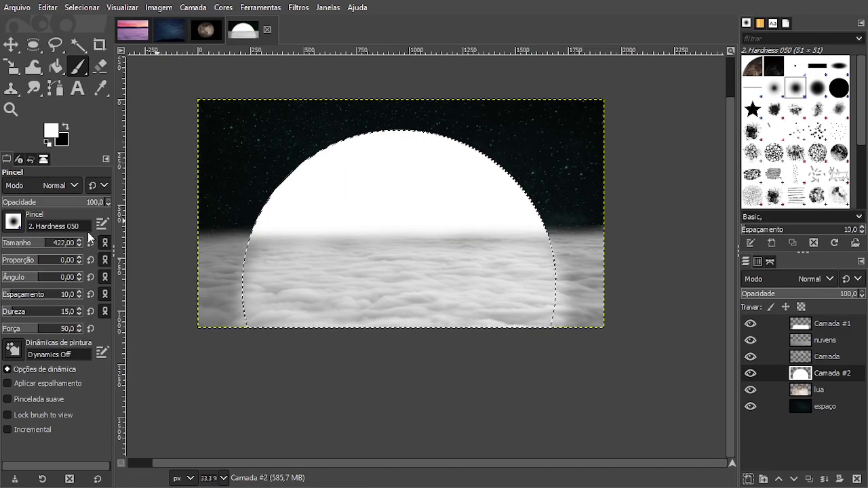
key(ctrl+shift+a)
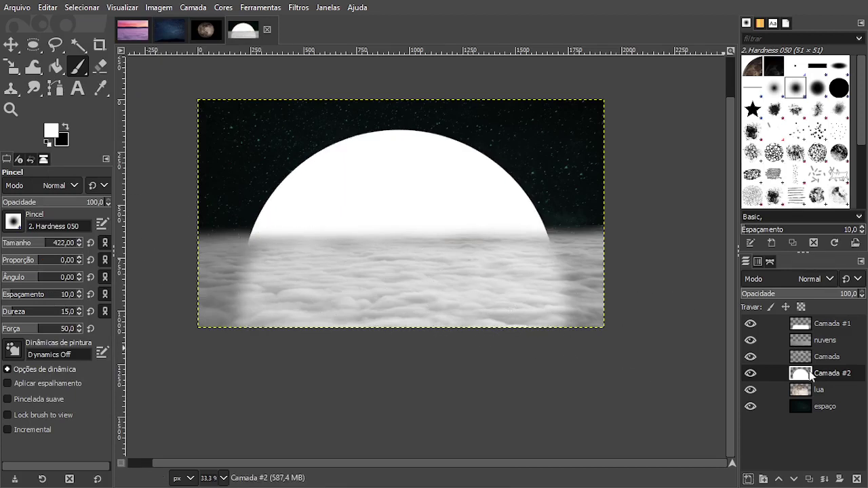
drag(817, 374, 817, 399)
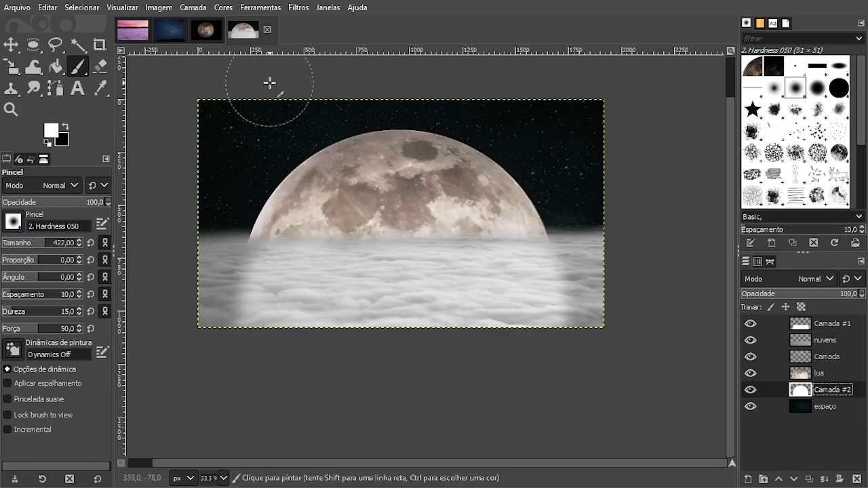
- Apply a Gaussian blur of 163,72 in X and Y with the FIR filter to the white moon-shaped layer
click(299, 8)
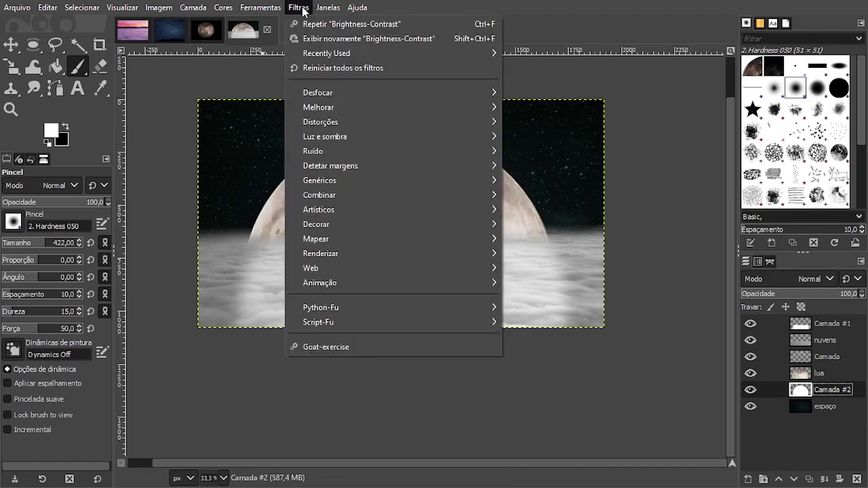
mouse_move(448, 95)
click(551, 107)
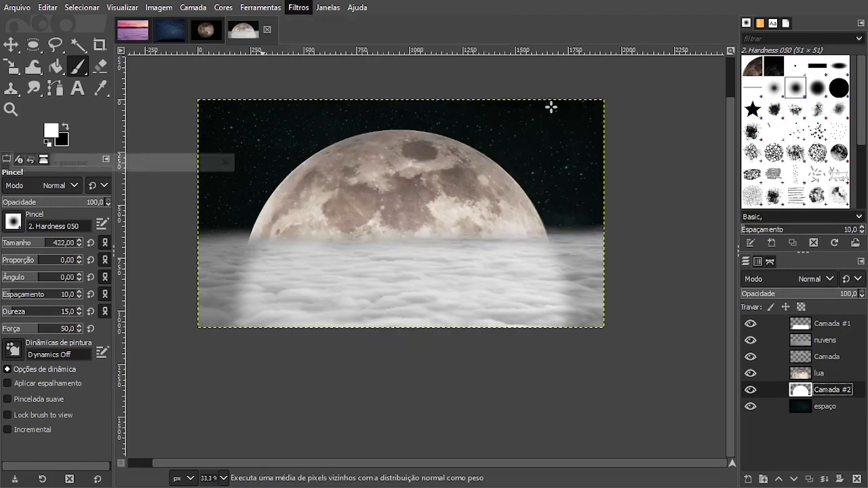
drag(21, 229, 250, 220)
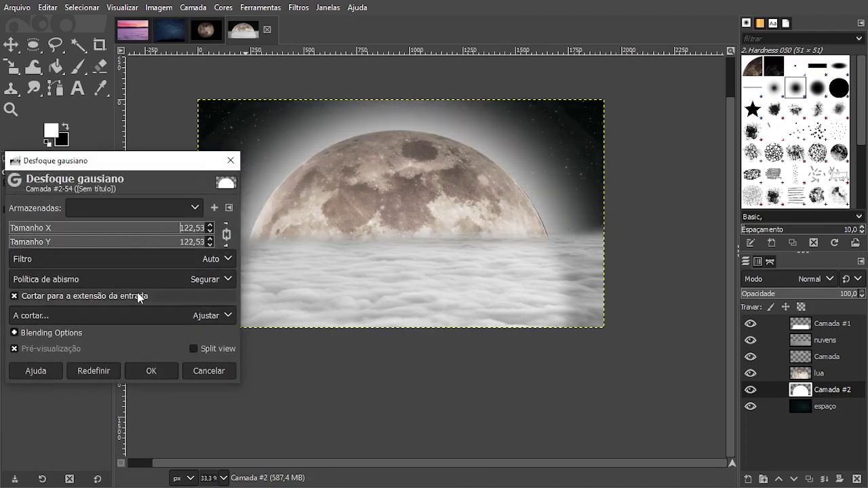
click(77, 262)
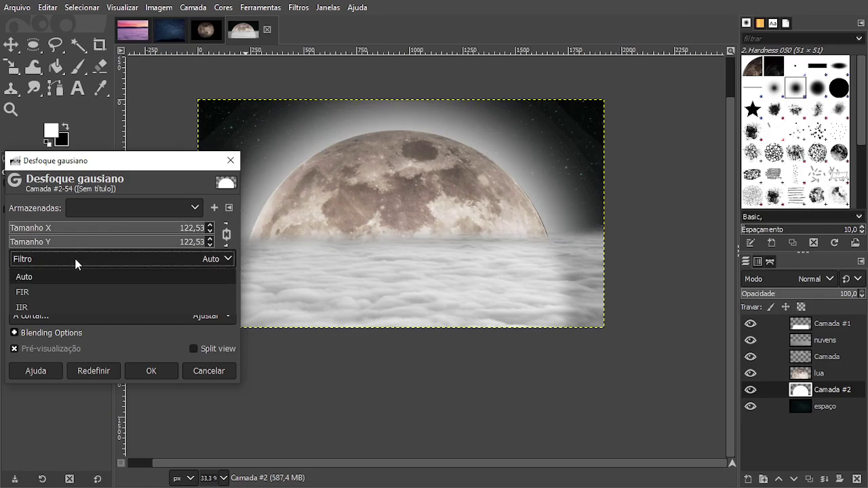
click(41, 289)
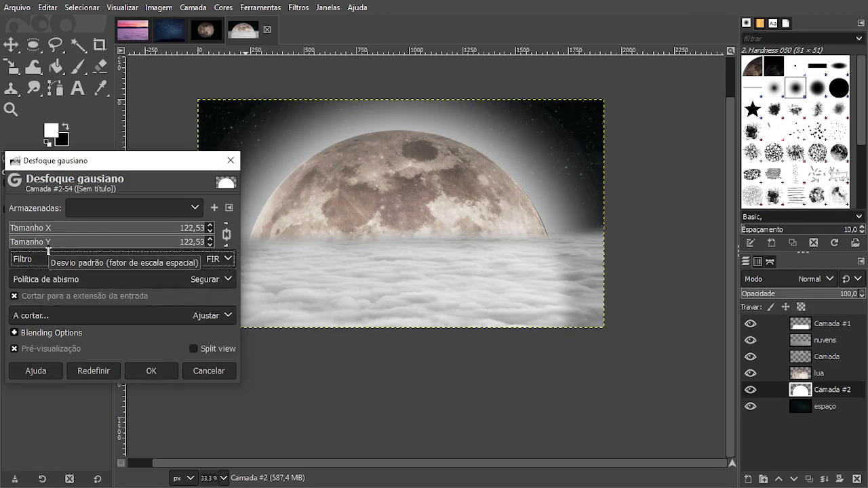
drag(202, 233, 325, 224)
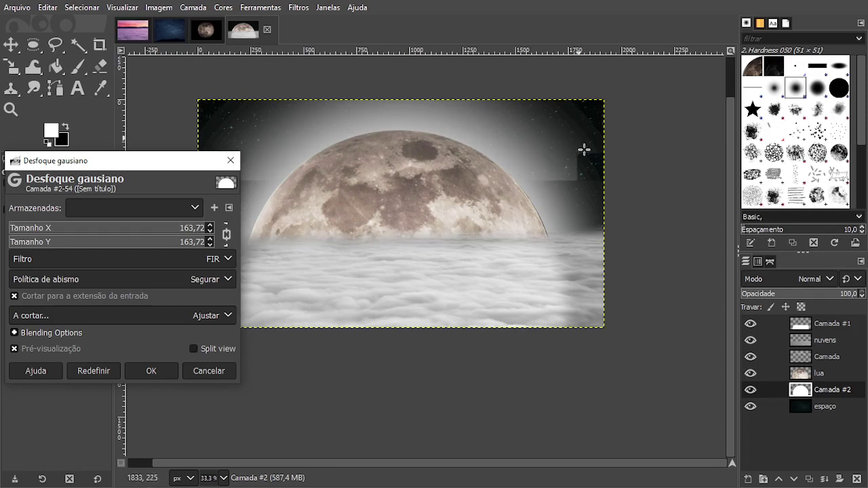
click(188, 259)
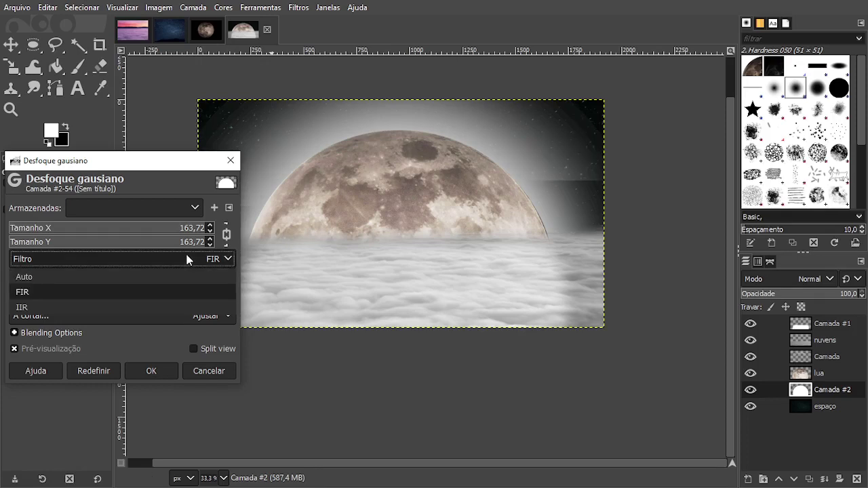
click(65, 293)
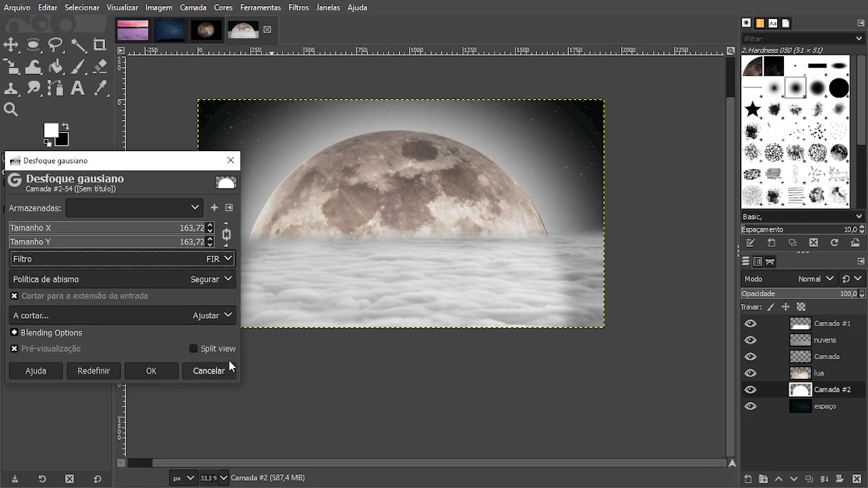
click(150, 371)
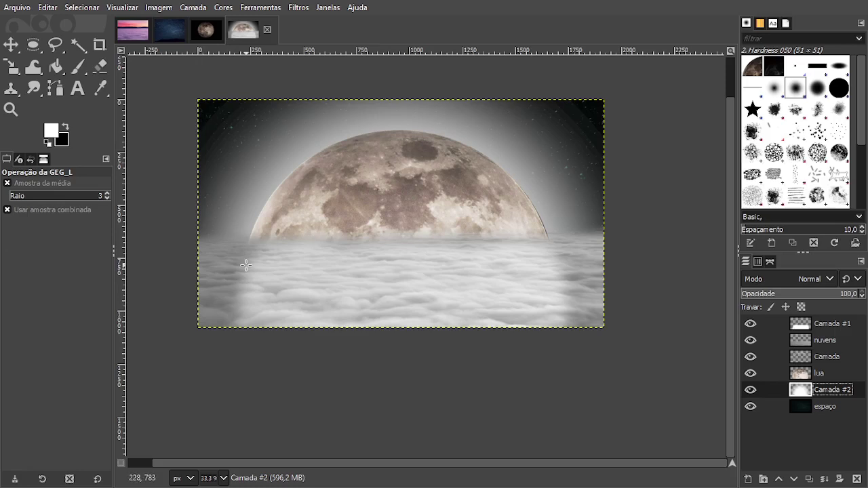
- Soften the outer left and right edges of the white halo on Camada #2 with the Eraser at size 2883
click(99, 68)
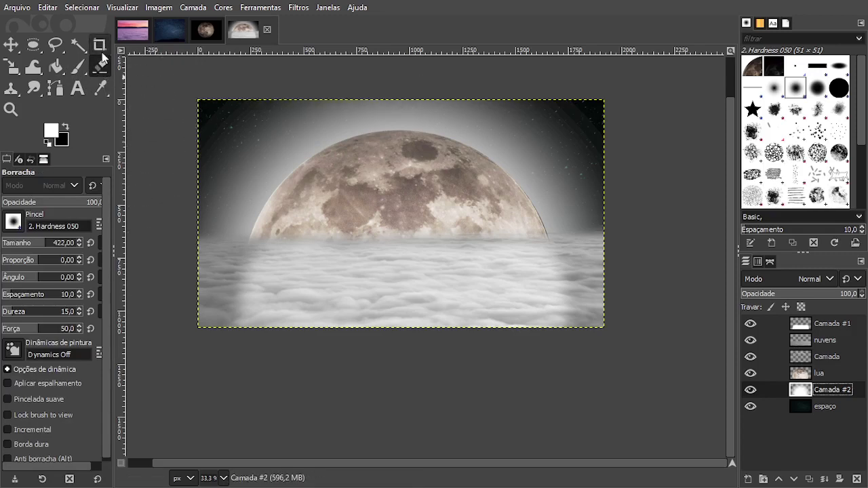
drag(38, 243, 142, 246)
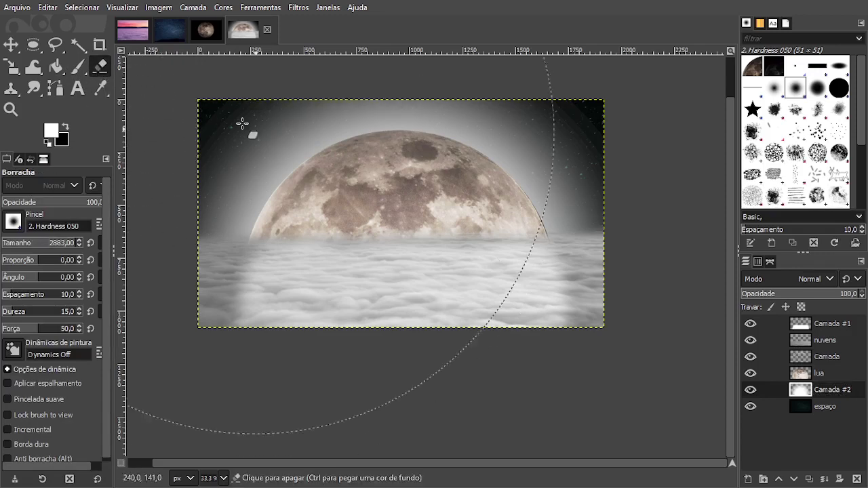
scroll(142, 116, down, 2)
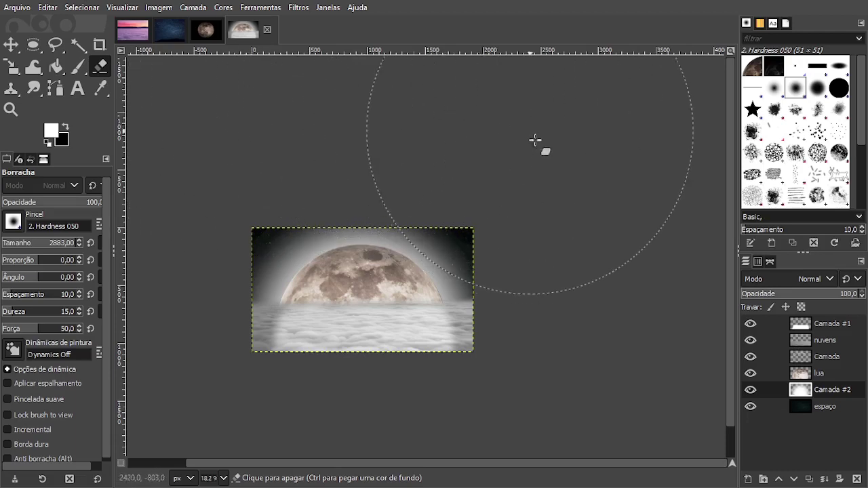
click(593, 215)
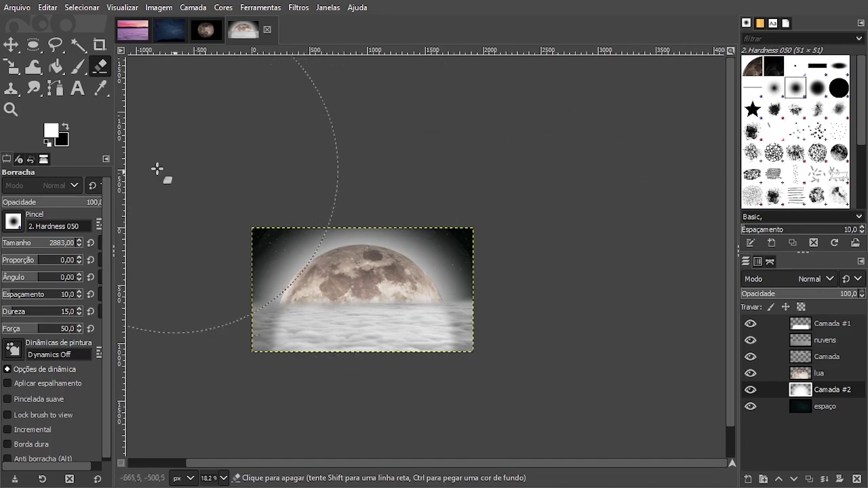
scroll(201, 220, up, 2)
right_click(103, 91)
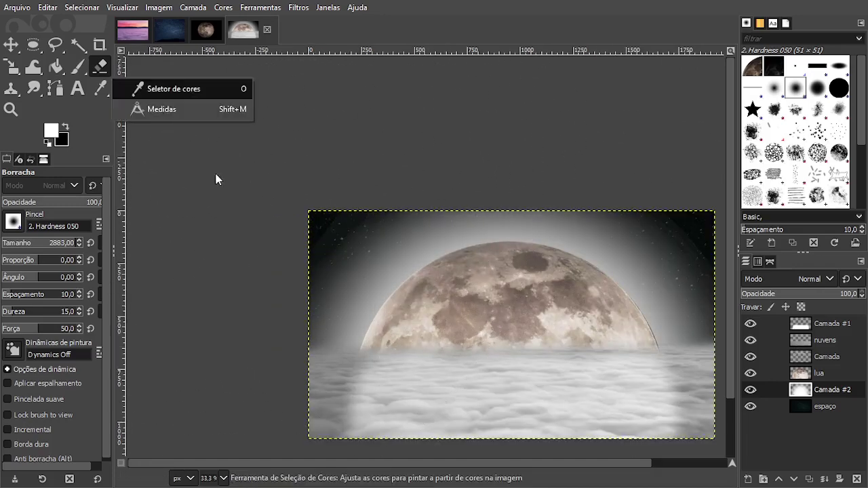
click(237, 167)
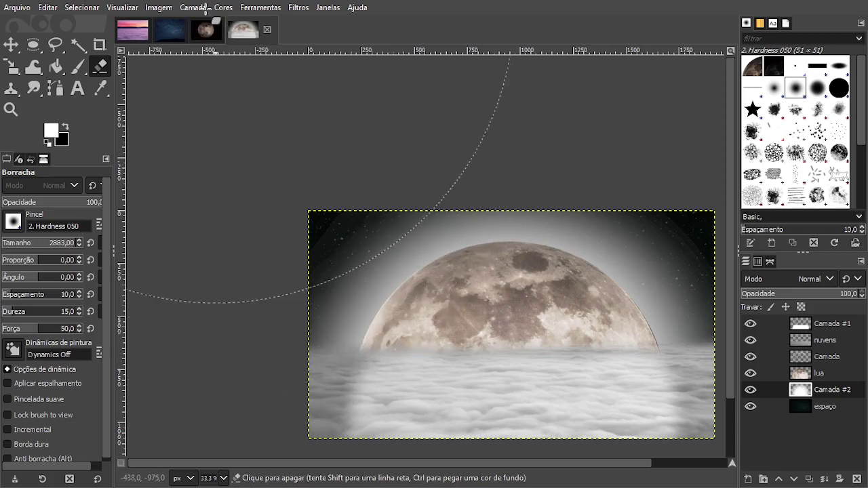
scroll(188, 70, down, 1)
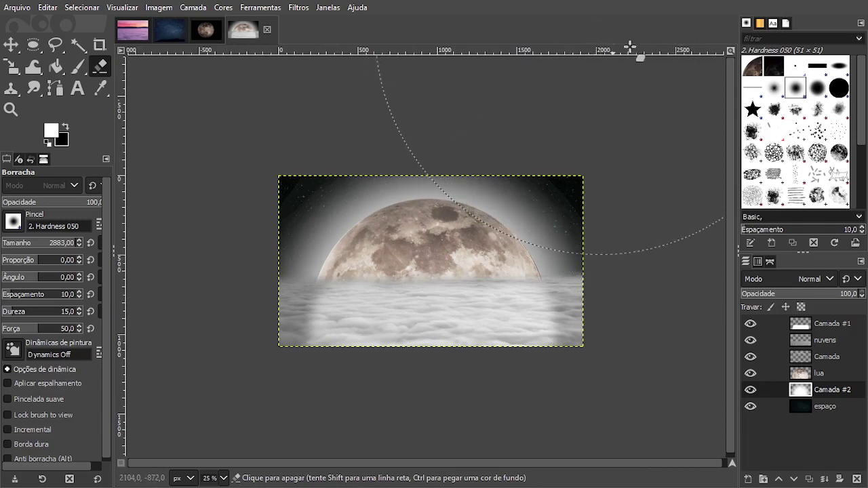
scroll(703, 176, down, 1)
drag(642, 225, 571, 223)
key(m)
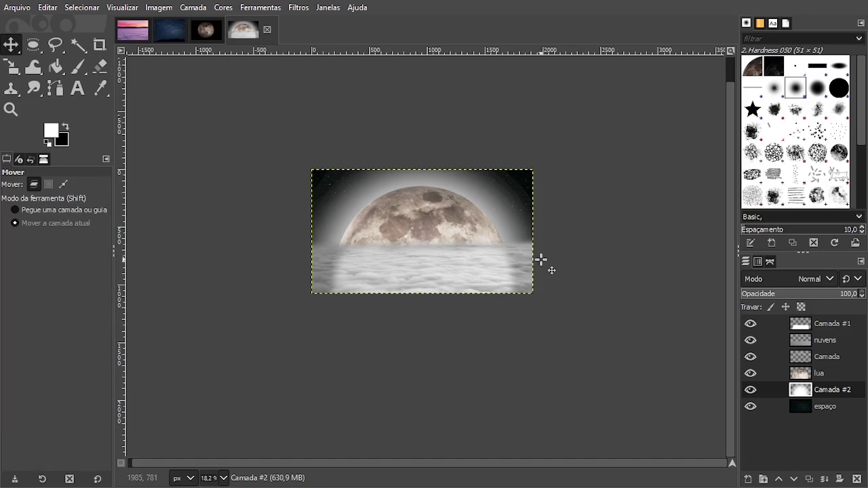
scroll(433, 221, up, 1)
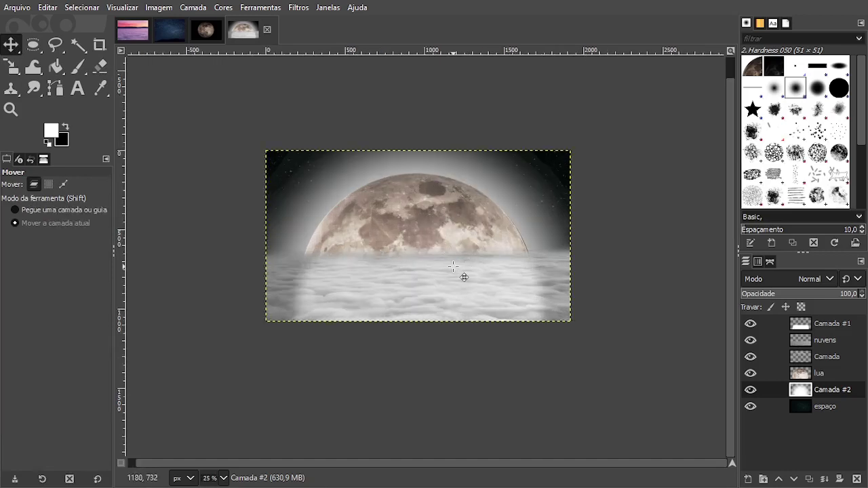
- Select the moon's outline from the lua layer's alpha and add a transparent layer directly above lua
click(804, 378)
right_click(804, 378)
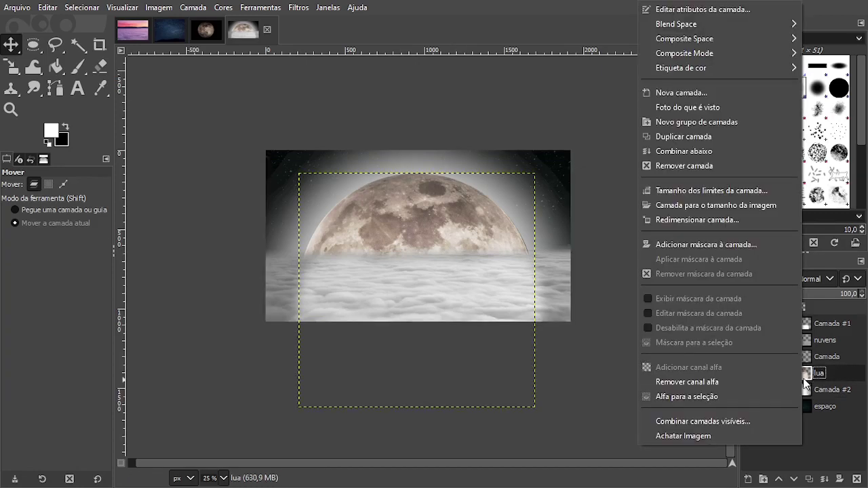
click(739, 395)
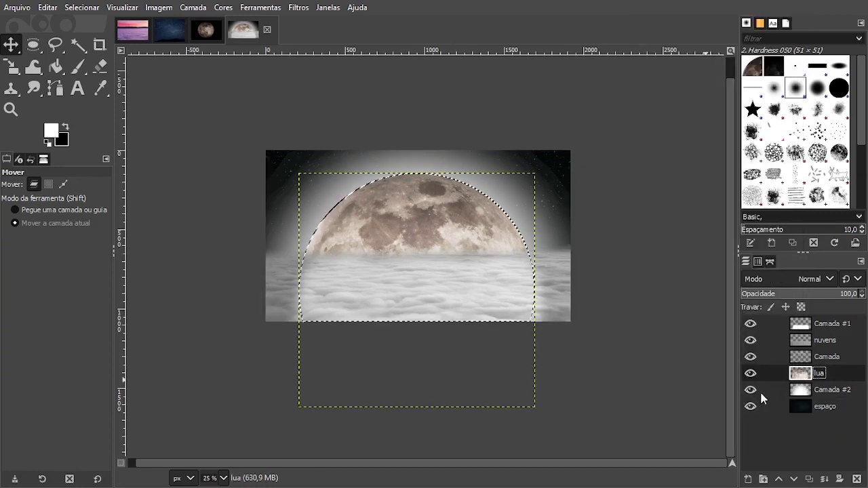
click(749, 479)
key(Return)
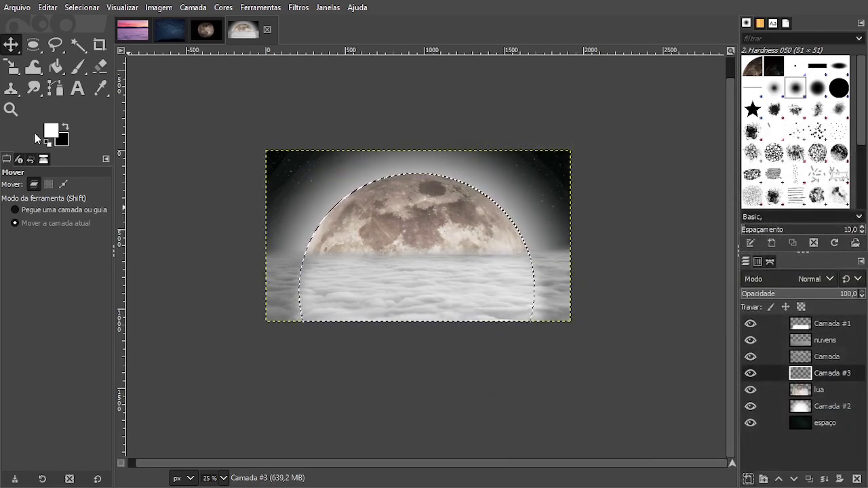
- Paint a soft white haze over the lower moon inside the selection with a size 2883, hardness 4 Paintbrush, and clear the selection
click(78, 67)
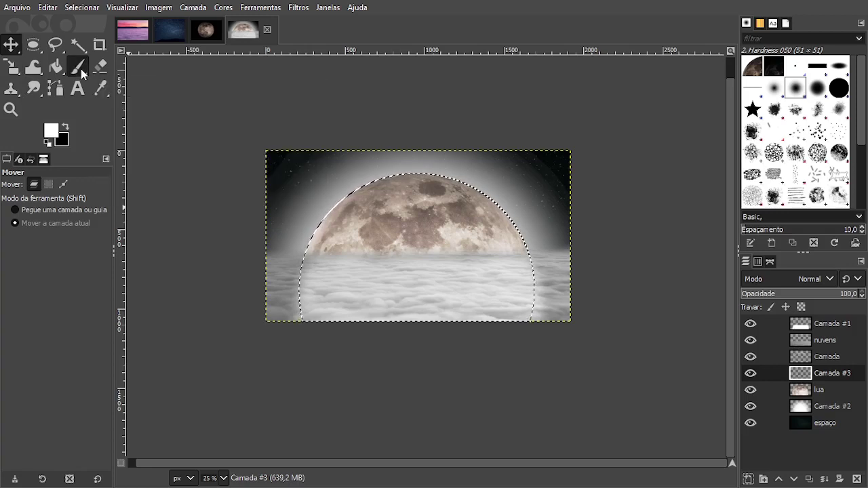
click(10, 315)
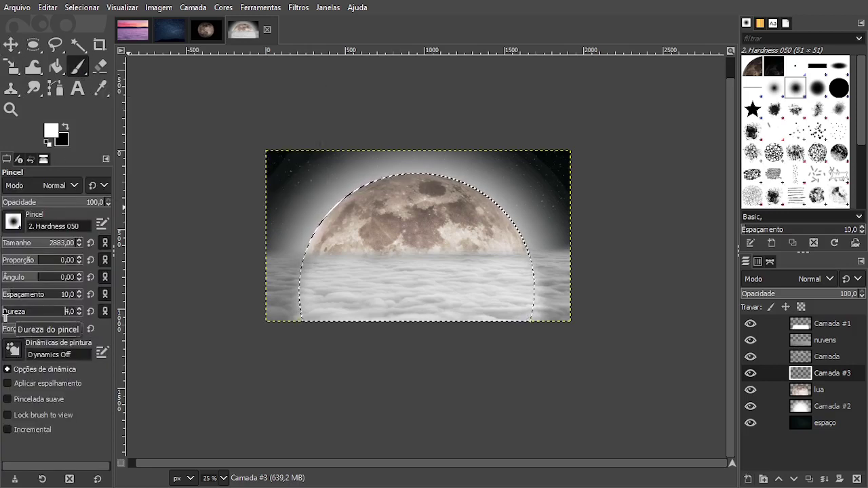
mouse_move(432, 354)
mouse_down()
mouse_move(448, 401)
mouse_move(427, 331)
mouse_move(418, 374)
mouse_up()
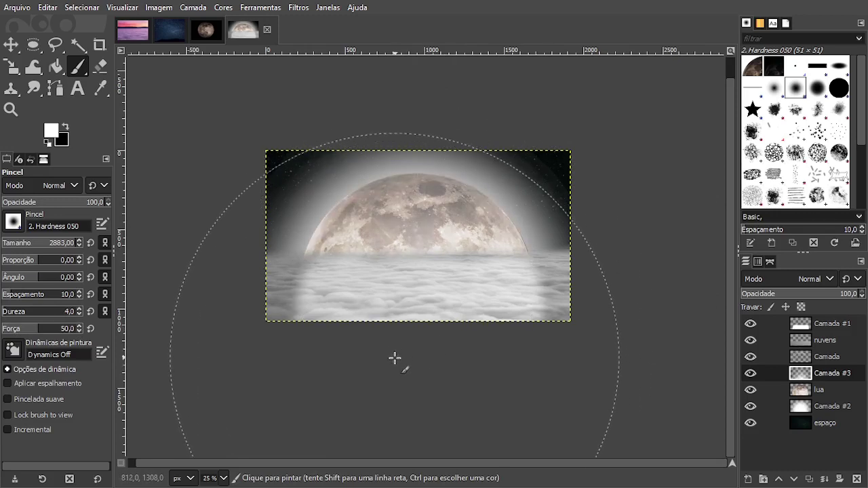
click(11, 44)
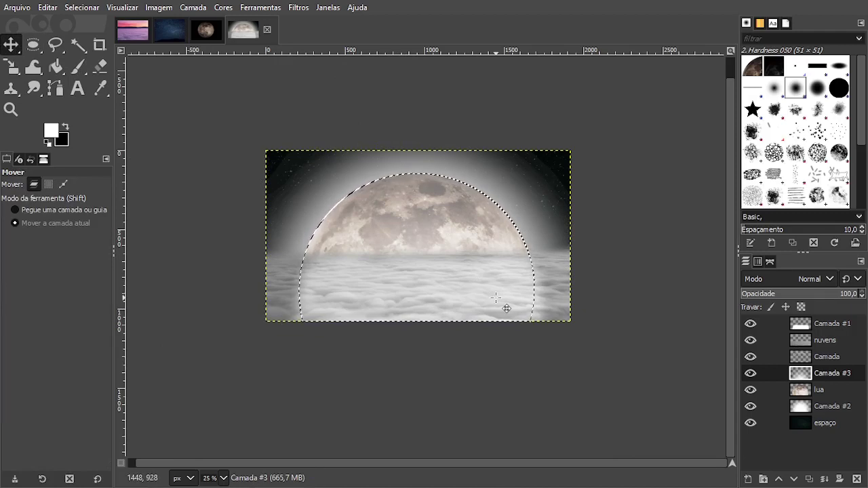
key(ctrl)
key(shift)
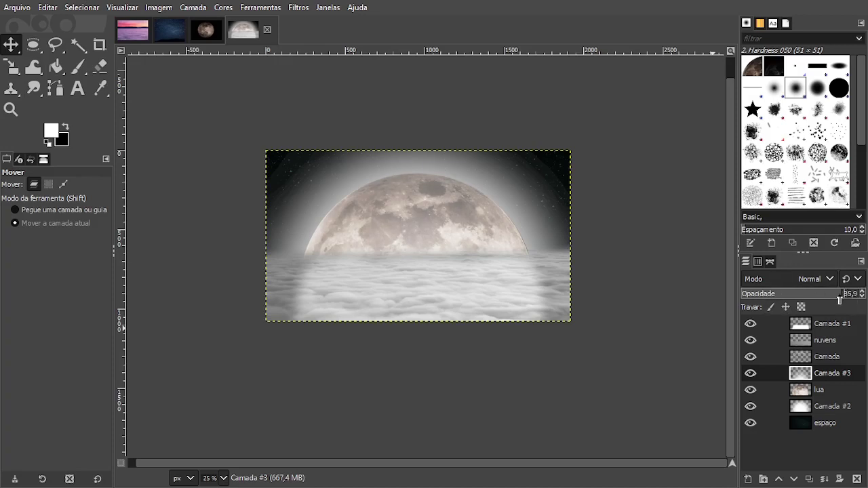
- Set the opacity of the white haze layer above lua to 93,5 and check the whole composite
drag(845, 298, 853, 299)
scroll(457, 321, down, 1)
scroll(464, 323, up, 2)
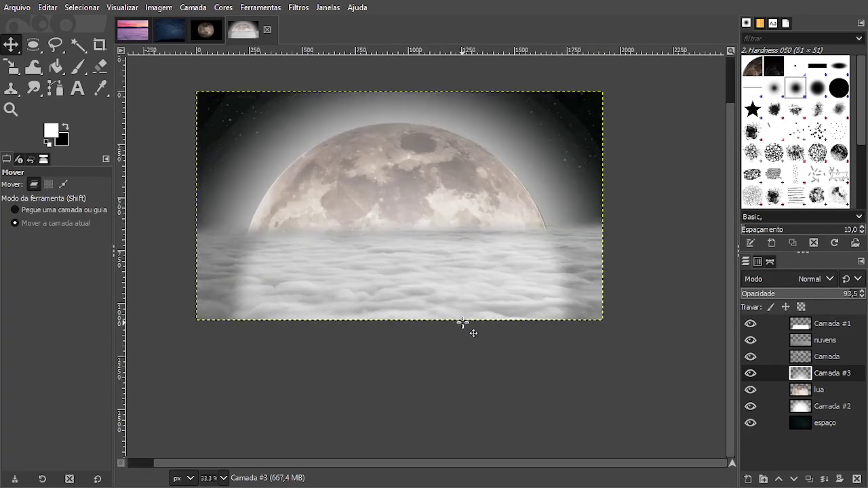
drag(429, 299, 474, 306)
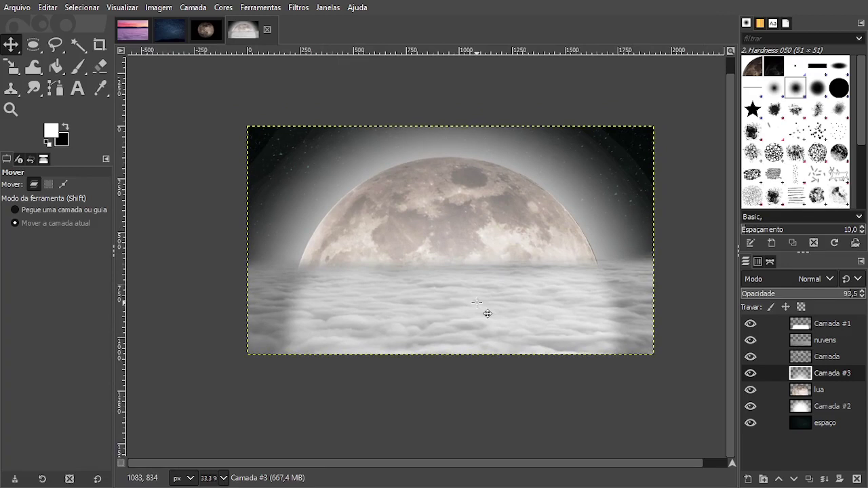
scroll(487, 314, down, 3)
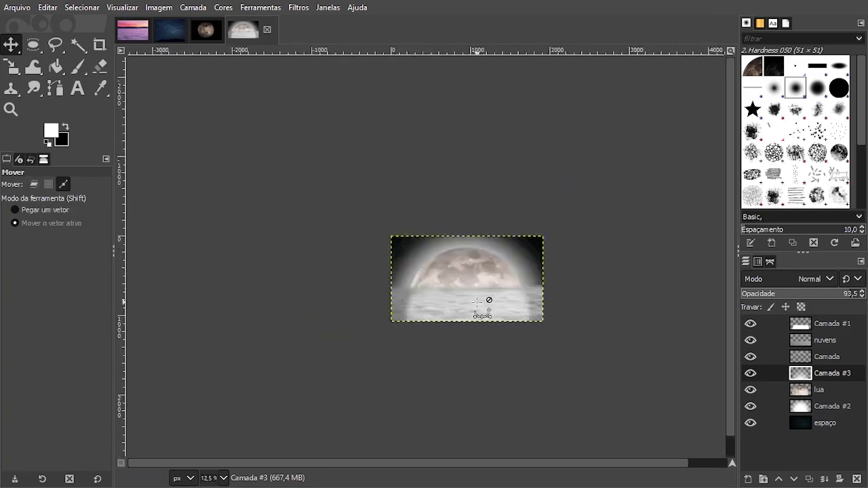